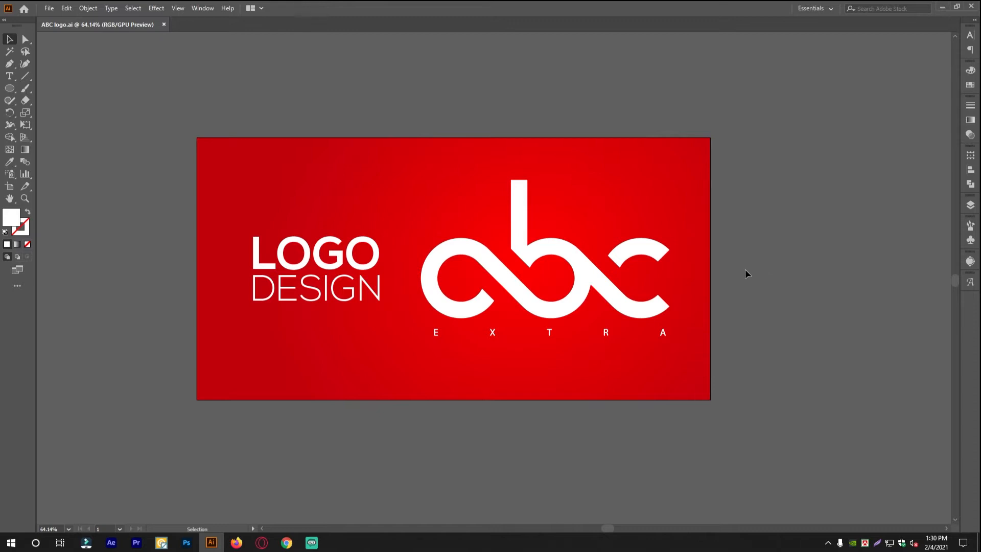
# Examine the finished abc logo on the red artboard as the design reference.
pyautogui.scroll(3, 538, 292)
pyautogui.scroll(-4, 548, 285)
pyautogui.scroll(4, 490, 289)
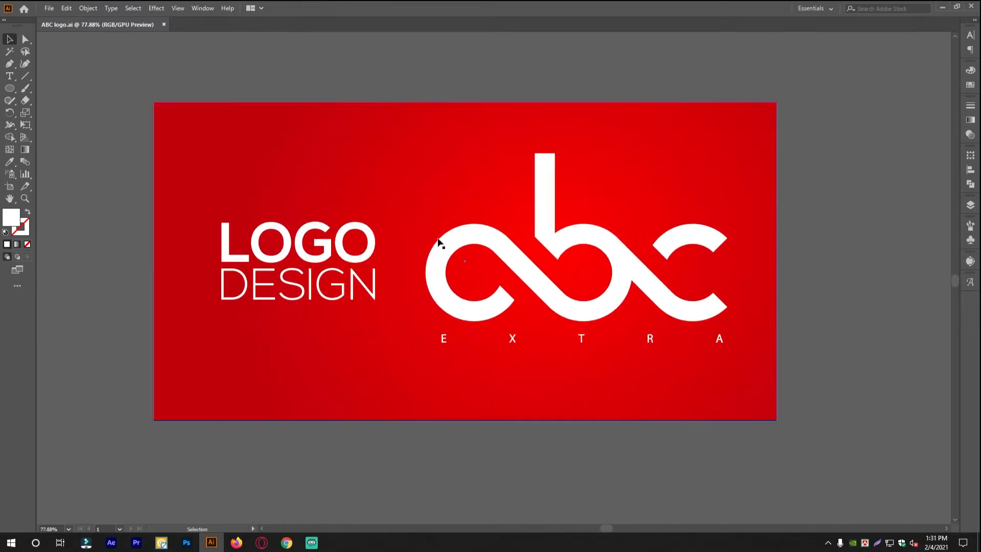
pyautogui.scroll(-1, 612, 273)
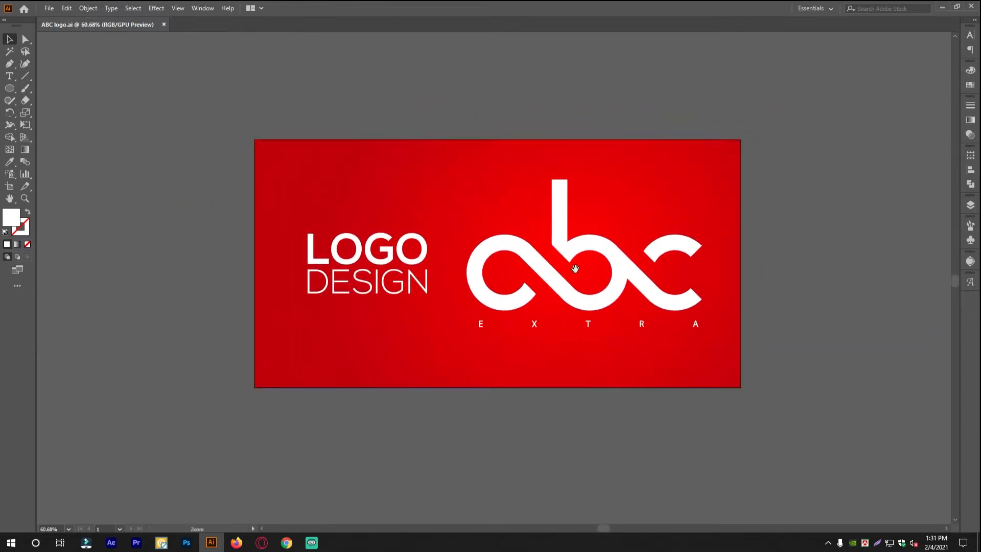
pyautogui.scroll(1, 589, 273)
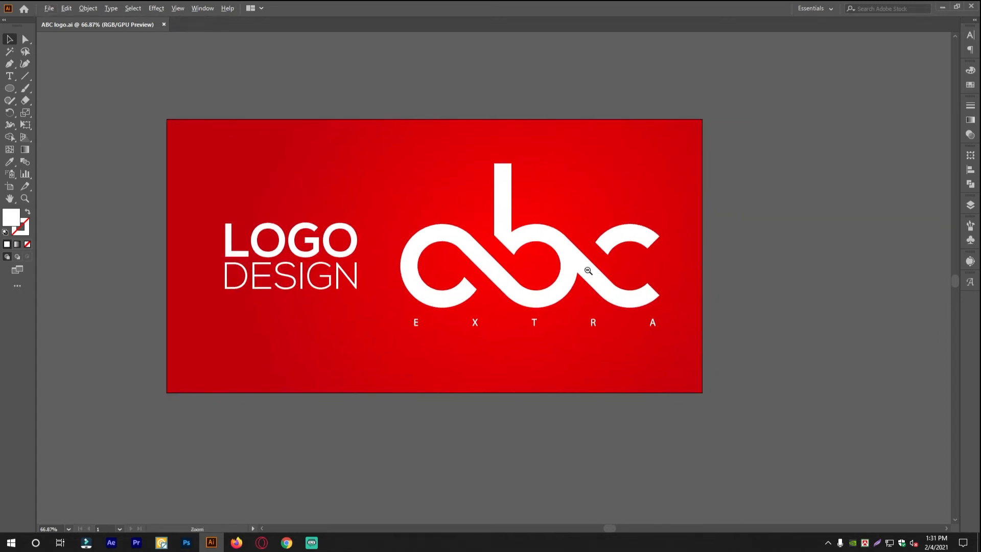
pyautogui.scroll(-2, 568, 270)
pyautogui.scroll(-3, 568, 270)
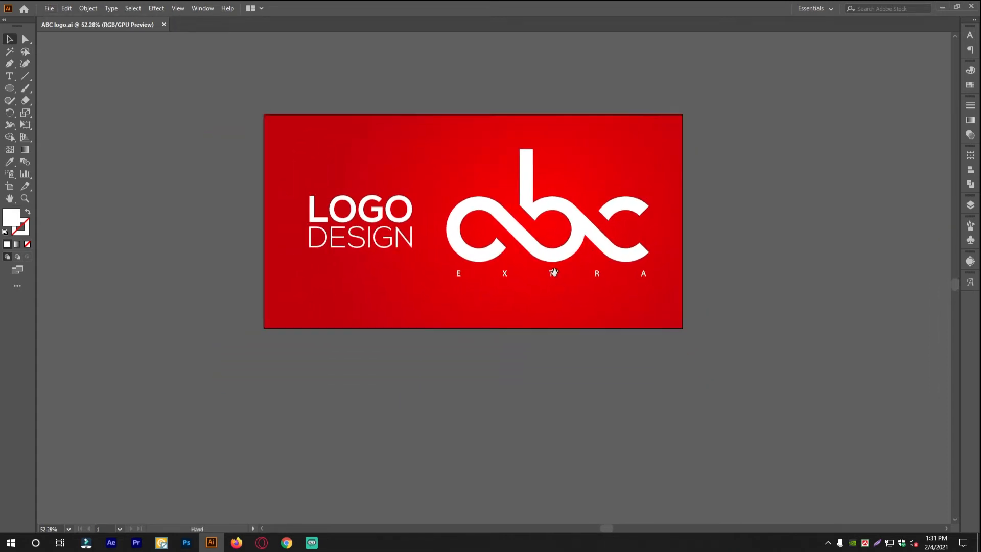
pyautogui.moveTo(572, 279); pyautogui.dragTo(571, 248)
pyautogui.scroll(1, 503, 265)
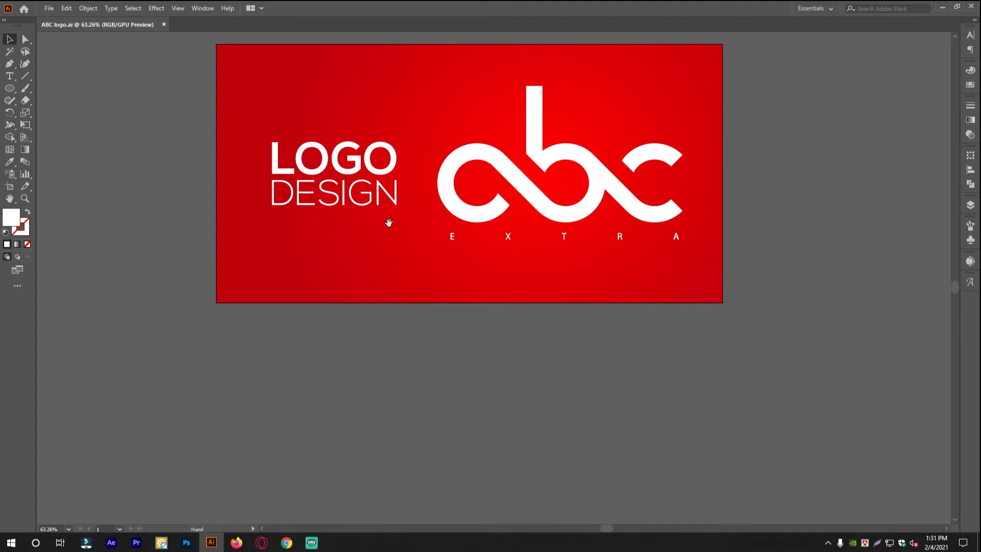
# Draw a 300 × 300 px square in the empty area below the red artboard.
pyautogui.moveTo(389, 223); pyautogui.dragTo(425, 113)
pyautogui.scroll(-2, 517, 179)
pyautogui.moveTo(522, 176); pyautogui.dragTo(482, 216)
pyautogui.press('m')
pyautogui.click(527, 312)
pyautogui.press('Escape')
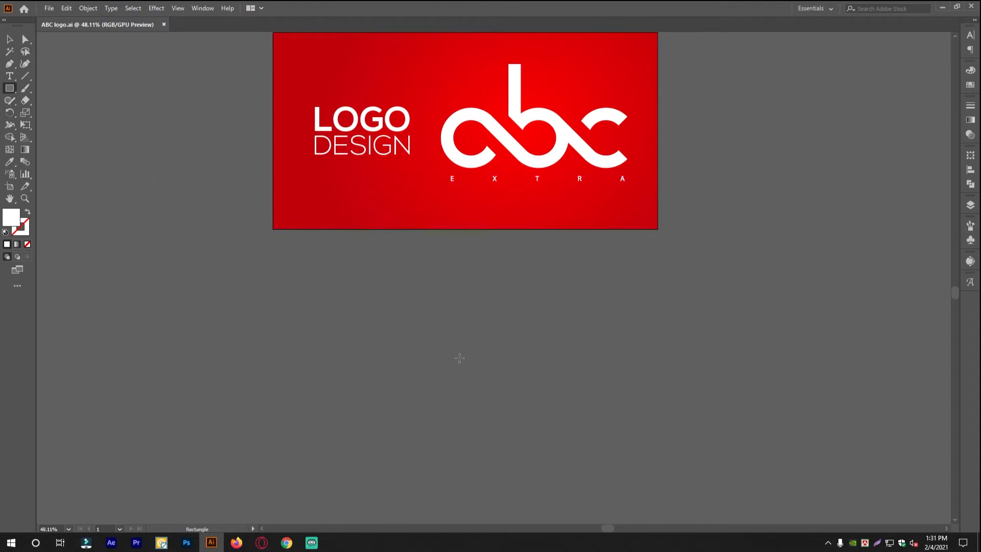
pyautogui.click(466, 273)
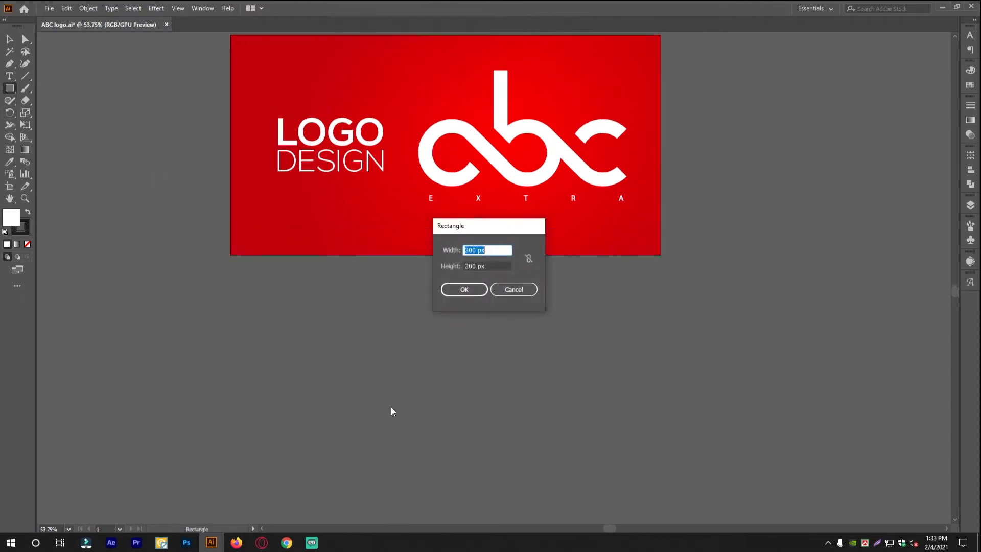
pyautogui.moveTo(500, 251); pyautogui.dragTo(439, 252)
pyautogui.click(497, 267)
pyautogui.moveTo(498, 266); pyautogui.dragTo(441, 281)
pyautogui.click(464, 289)
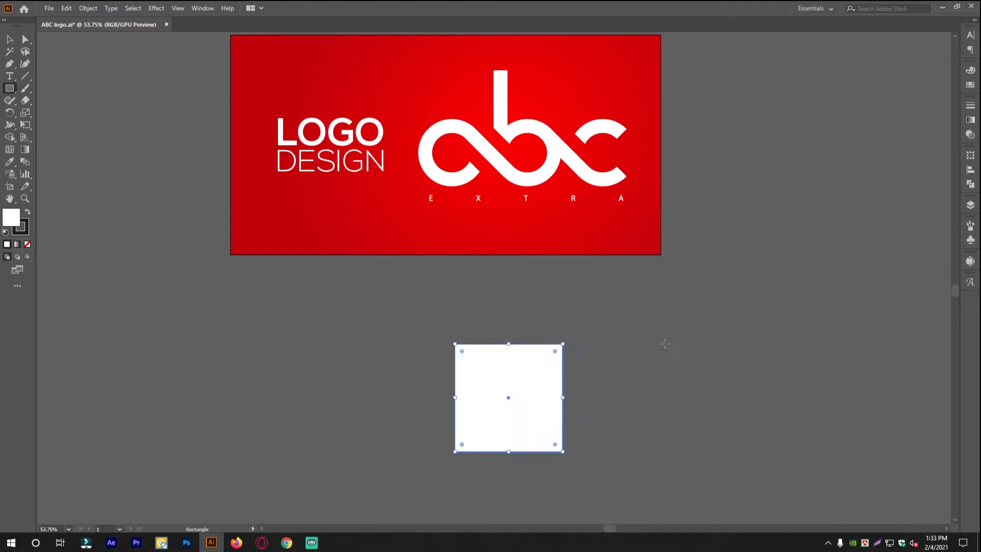
# Draw a 300 × 300 px circle to the right of the white square.
pyautogui.scroll(3, 563, 405)
pyautogui.press('v')
pyautogui.moveTo(14, 93); pyautogui.dragTo(54, 115)
pyautogui.click(666, 310)
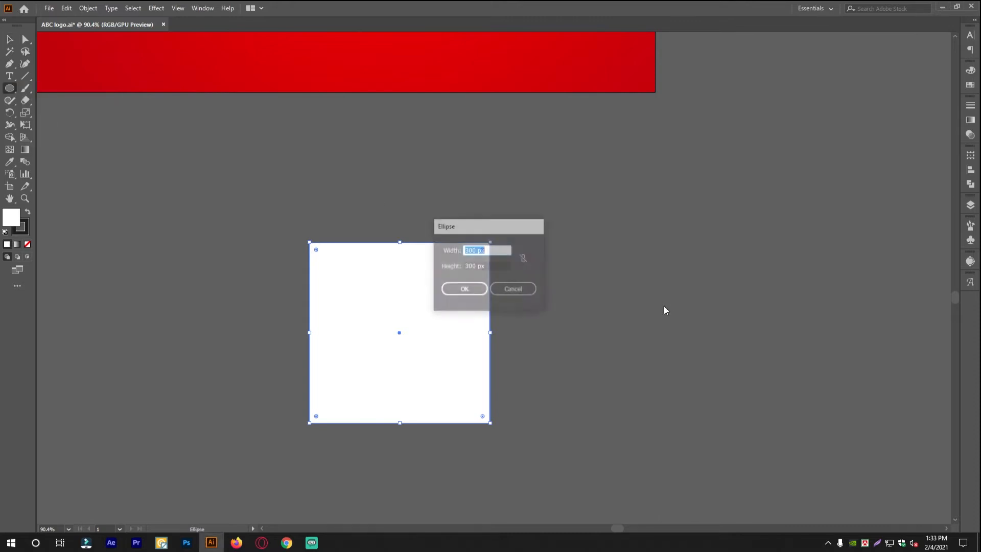
pyautogui.click(513, 288)
pyautogui.click(637, 267)
pyautogui.click(465, 287)
pyautogui.press('v')
pyautogui.click(267, 160)
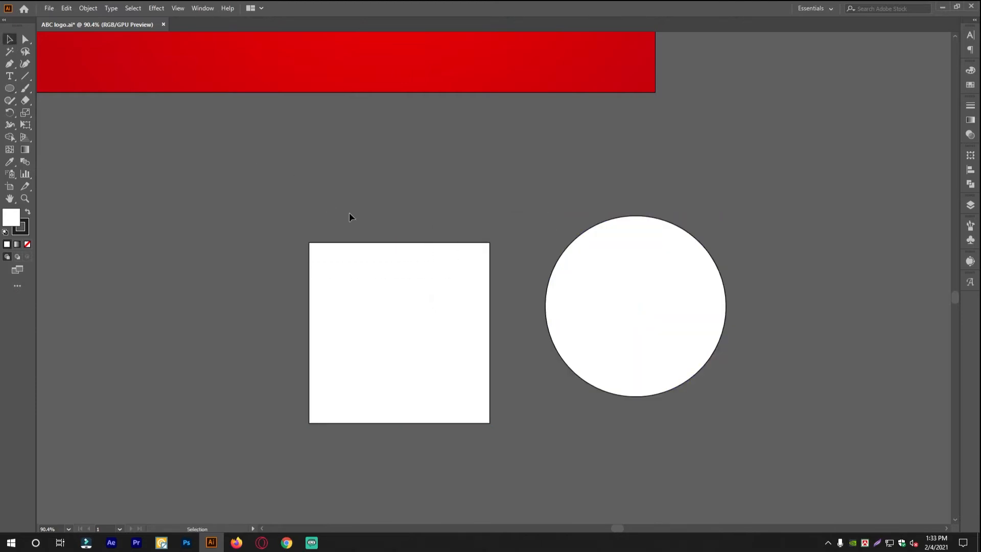
# Center the circle on the square by aligning both horizontally and vertically.
pyautogui.moveTo(416, 179); pyautogui.dragTo(823, 411)
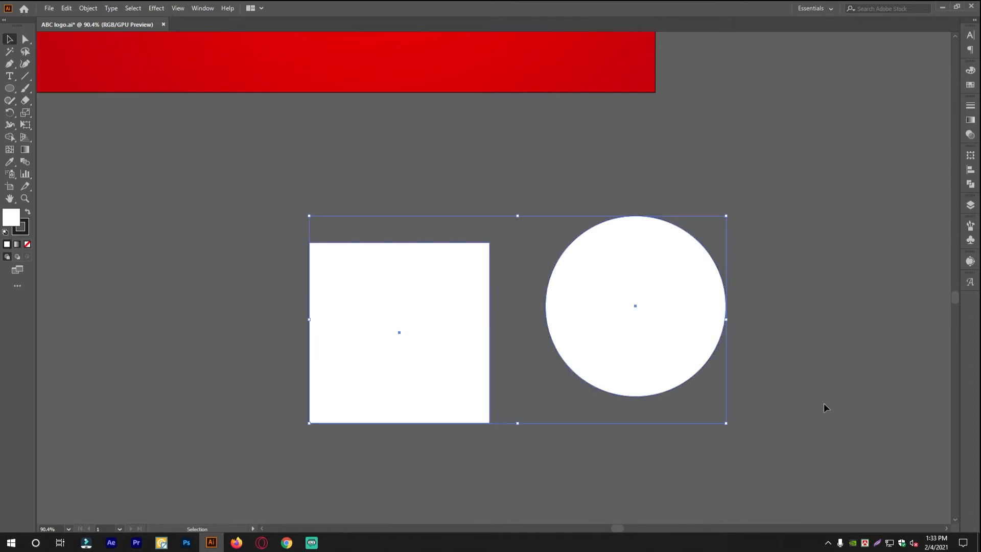
pyautogui.click(968, 171)
pyautogui.click(932, 178)
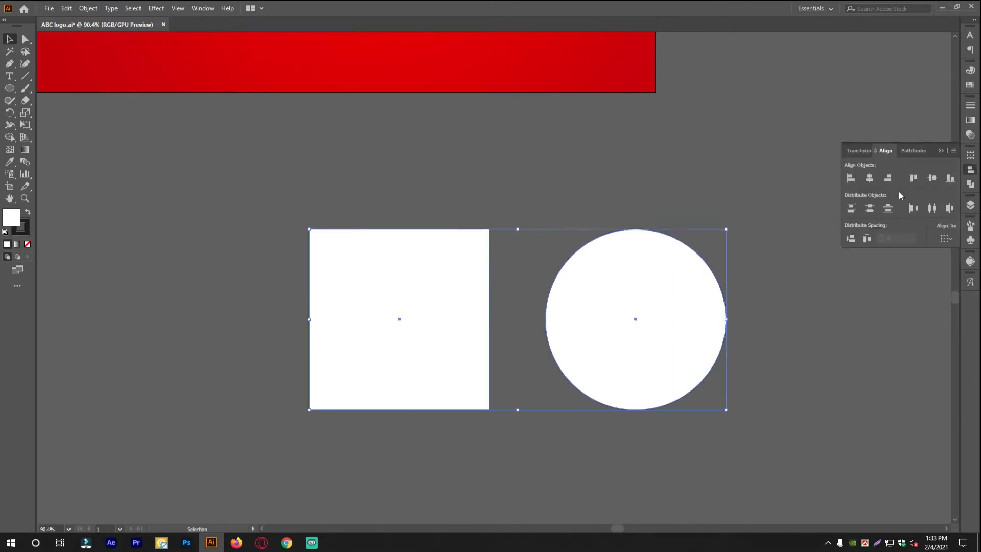
pyautogui.click(870, 177)
pyautogui.hotkey('ctrl', 'shift', 'a')
# Remove the fill from the square and the circle, keeping only their outlines.
pyautogui.scroll(3, 546, 308)
pyautogui.moveTo(688, 309); pyautogui.dragTo(628, 310)
pyautogui.moveTo(726, 418); pyautogui.dragTo(382, 314)
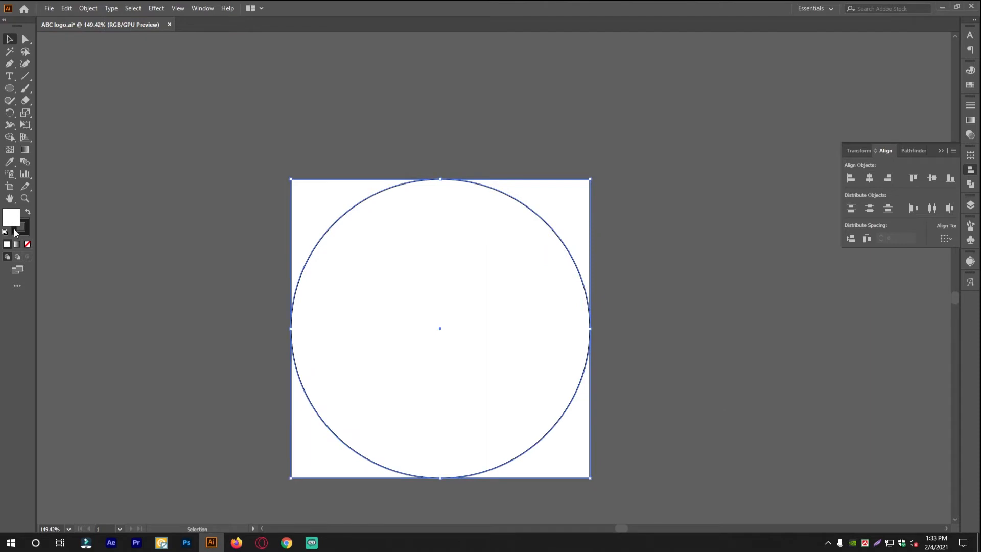
pyautogui.click(470, 239)
pyautogui.moveTo(710, 360); pyautogui.dragTo(245, 277)
pyautogui.click(27, 245)
pyautogui.click(153, 268)
# Rotate the square and its inscribed circle together by 45° so the square stands on its corner.
pyautogui.moveTo(378, 289)
pyautogui.mouseDown()
pyautogui.moveTo(315, 290)
pyautogui.moveTo(398, 289)
pyautogui.mouseUp()
pyautogui.moveTo(521, 286); pyautogui.dragTo(487, 269)
pyautogui.moveTo(551, 271); pyautogui.dragTo(484, 268)
pyautogui.moveTo(683, 306); pyautogui.dragTo(502, 280)
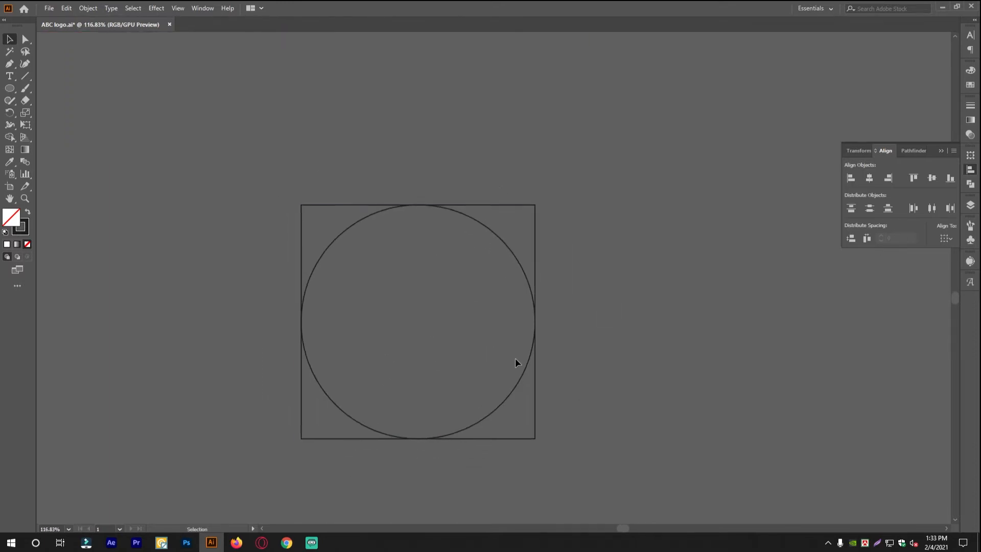
pyautogui.moveTo(447, 322); pyautogui.dragTo(380, 321)
pyautogui.moveTo(520, 313); pyautogui.dragTo(472, 310)
pyautogui.moveTo(256, 228); pyautogui.dragTo(633, 426)
pyautogui.moveTo(430, 271); pyautogui.dragTo(454, 282)
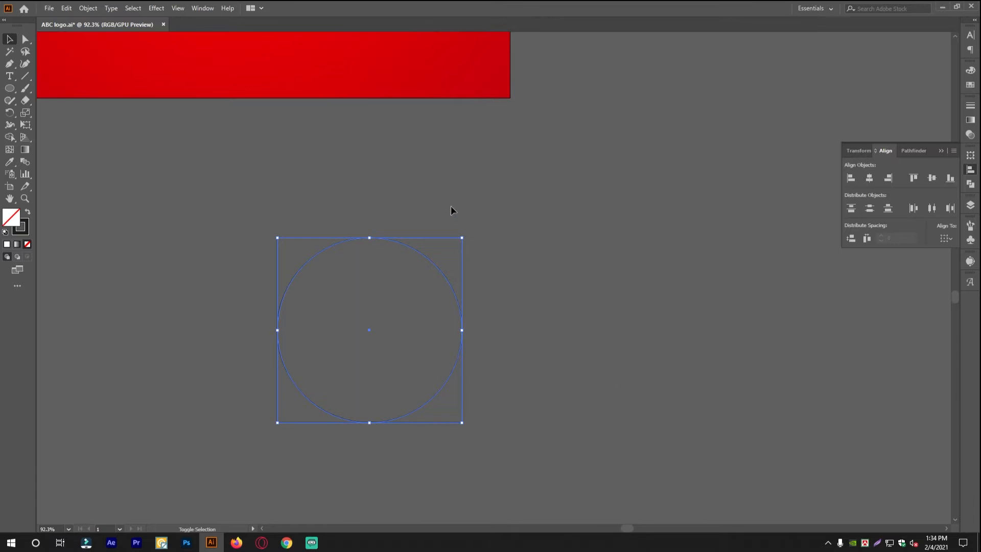
pyautogui.moveTo(464, 232); pyautogui.dragTo(576, 344)
pyautogui.moveTo(365, 292); pyautogui.dragTo(464, 333)
pyautogui.click(485, 361)
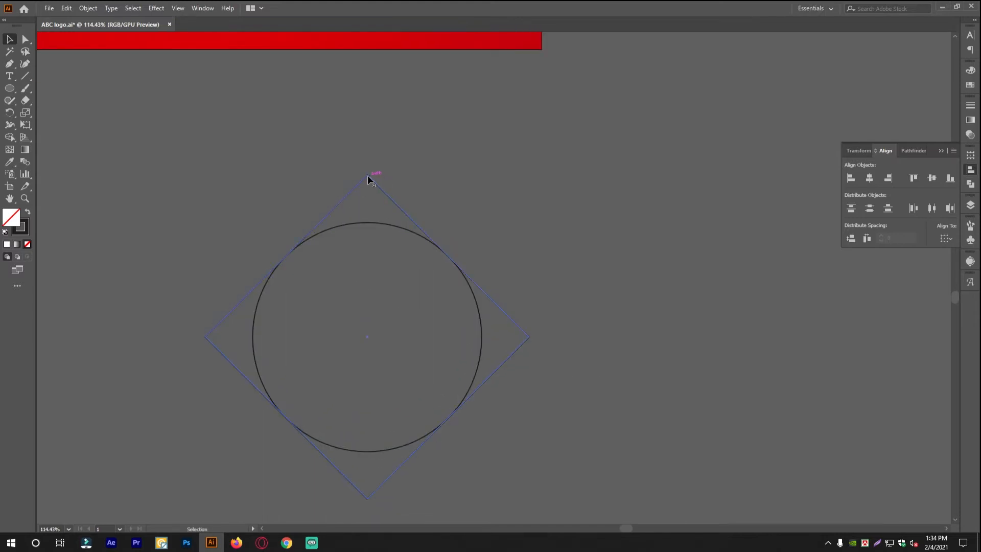
# Copy the rotated square and circle to the right so the two squares touch corner to corner.
pyautogui.keyDown('alt'); pyautogui.click(457, 356); pyautogui.keyUp('alt')
pyautogui.moveTo(481, 369); pyautogui.dragTo(483, 294)
pyautogui.moveTo(218, 174); pyautogui.dragTo(514, 406)
pyautogui.moveTo(569, 356); pyautogui.dragTo(465, 373)
pyautogui.moveTo(283, 288); pyautogui.dragTo(313, 289)
pyautogui.moveTo(376, 285); pyautogui.dragTo(294, 298)
pyautogui.moveTo(367, 290); pyautogui.dragTo(323, 293)
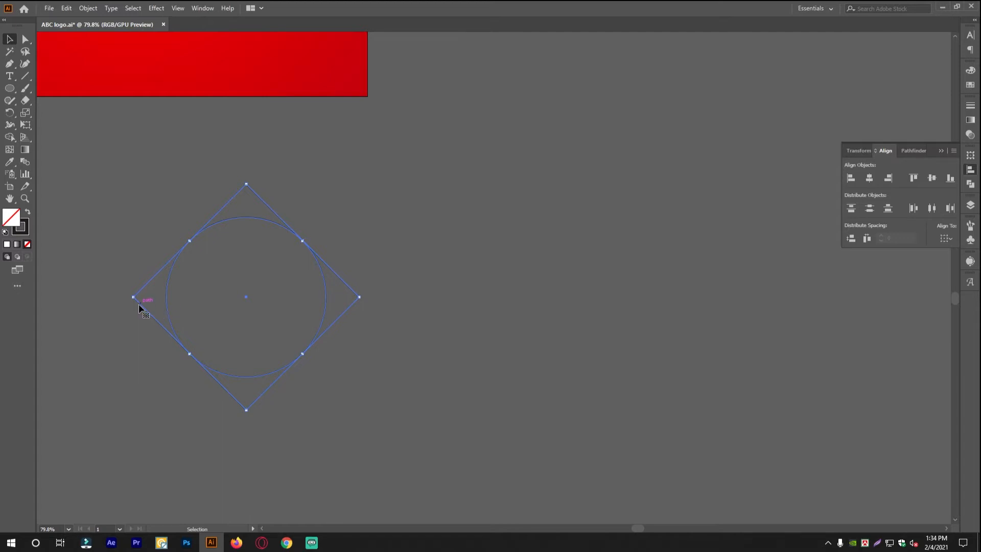
pyautogui.moveTo(139, 304); pyautogui.dragTo(435, 221)
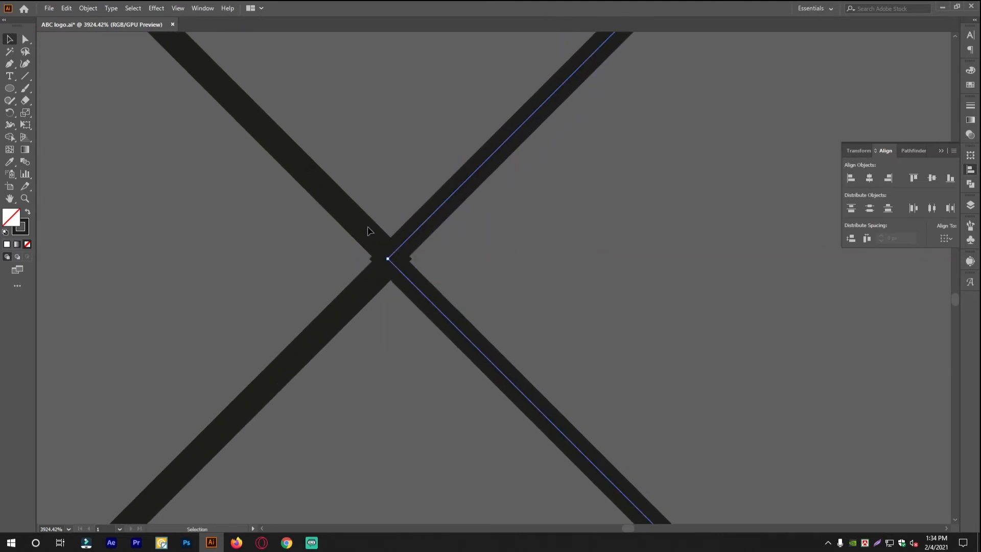
pyautogui.hotkey('ctrl', '0')
# Repeat the duplication to form a horizontal row of three rotated squares with inscribed circles.
pyautogui.moveTo(475, 230); pyautogui.dragTo(312, 278)
pyautogui.hotkey('ctrl', 'z')
pyautogui.hotkey('ctrl', 'z')
pyautogui.moveTo(316, 280); pyautogui.dragTo(867, 301)
pyautogui.hotkey('ctrl', 'space')
pyautogui.moveTo(324, 262); pyautogui.dragTo(230, 309)
pyautogui.hotkey('ctrl', 'd')
pyautogui.click(664, 394)
pyautogui.scroll(2, 460, 337)
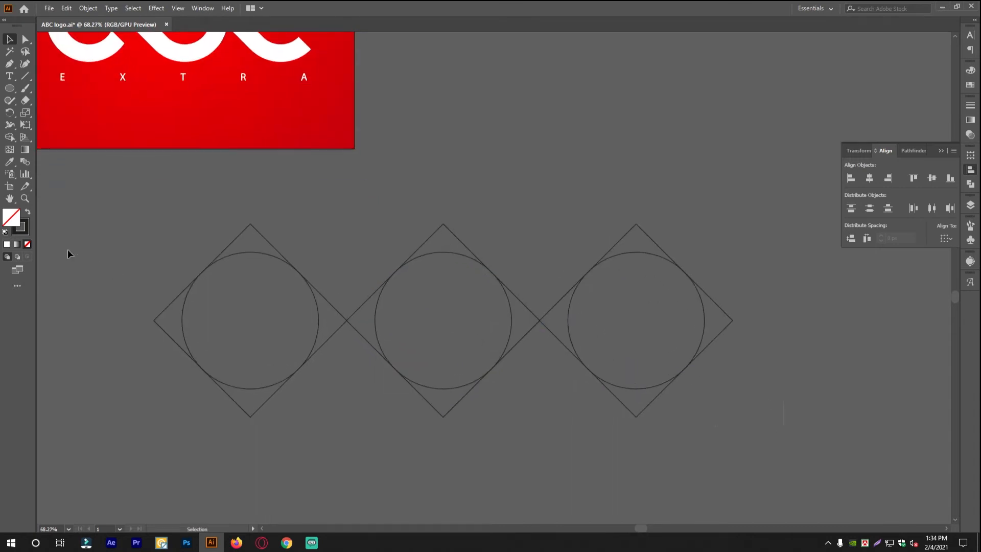
pyautogui.hscroll(-1, 68, 250)
pyautogui.hotkey('ctrl', 'a')
pyautogui.click(387, 225)
pyautogui.click(464, 252)
pyautogui.click(486, 206)
pyautogui.click(512, 364)
pyautogui.click(663, 286)
pyautogui.keyDown('ctrl'); pyautogui.moveTo(676, 294); pyautogui.dragTo(644, 290); pyautogui.keyUp('ctrl')
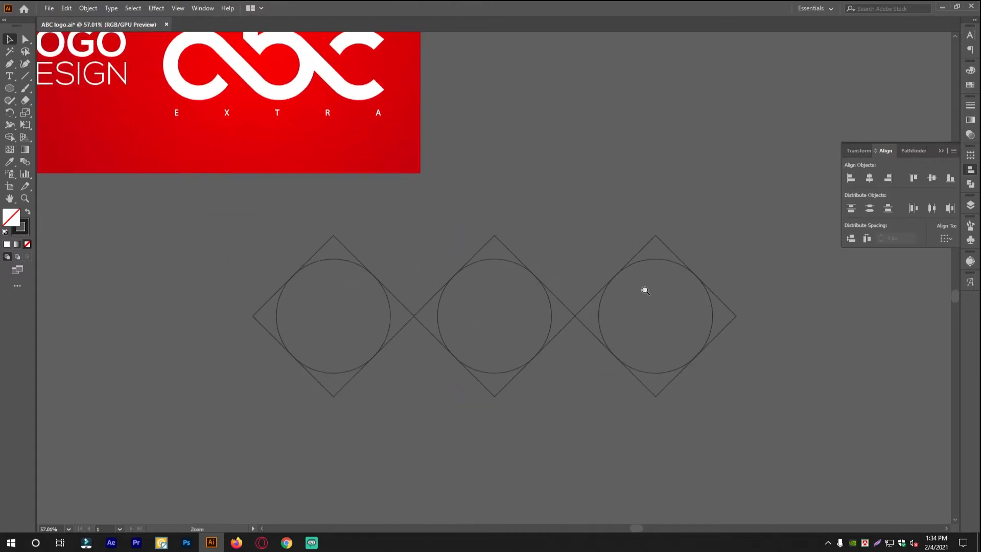
pyautogui.keyDown('ctrl'); pyautogui.moveTo(511, 347); pyautogui.dragTo(543, 335); pyautogui.keyUp('ctrl')
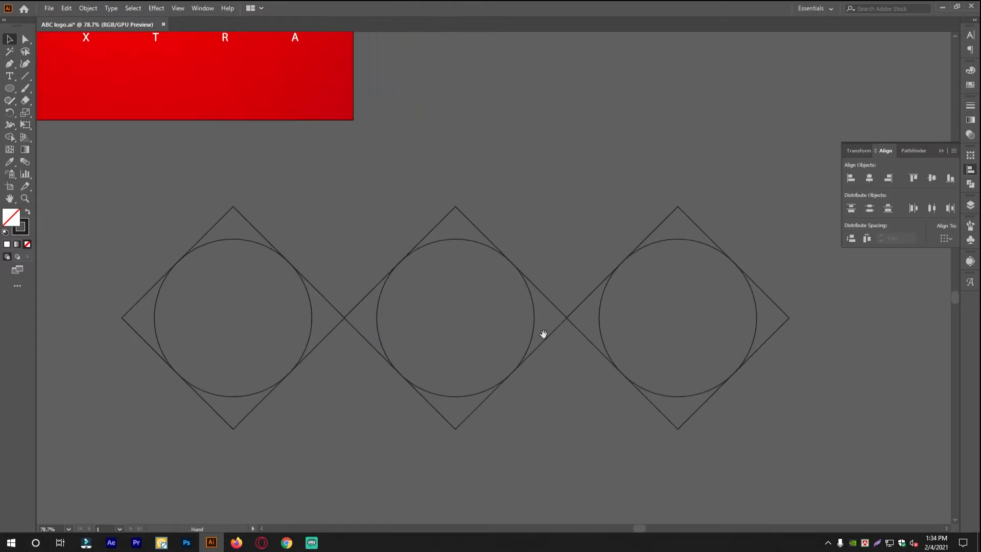
pyautogui.moveTo(225, 279); pyautogui.dragTo(252, 357)
pyautogui.moveTo(464, 171); pyautogui.dragTo(518, 335)
pyautogui.moveTo(632, 156); pyautogui.dragTo(694, 305)
pyautogui.click(673, 133)
pyautogui.click(459, 212)
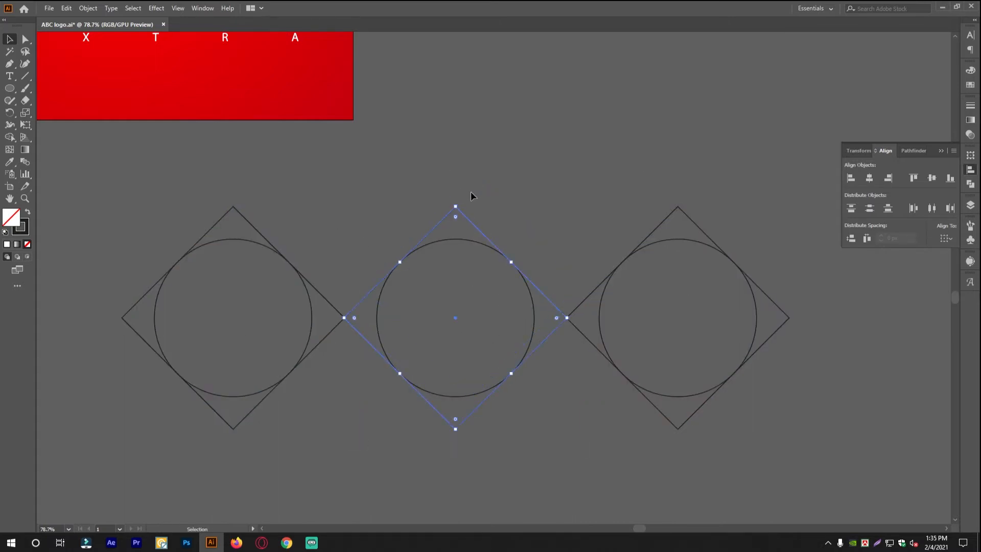
pyautogui.keyDown('shift'); pyautogui.click(264, 235); pyautogui.keyUp('shift')
pyautogui.keyDown('shift'); pyautogui.click(688, 218); pyautogui.keyUp('shift')
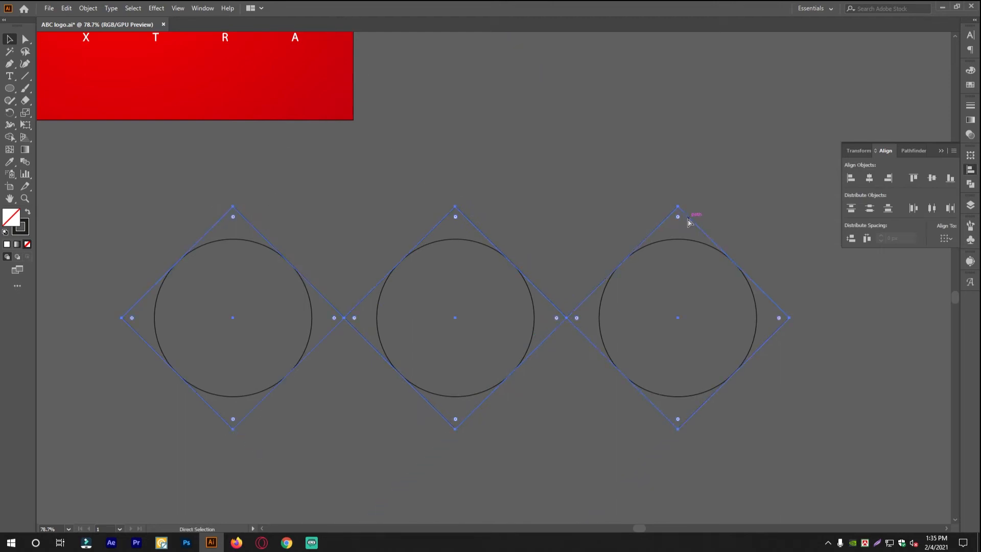
pyautogui.hotkey('ctrl', 'shift', 'a')
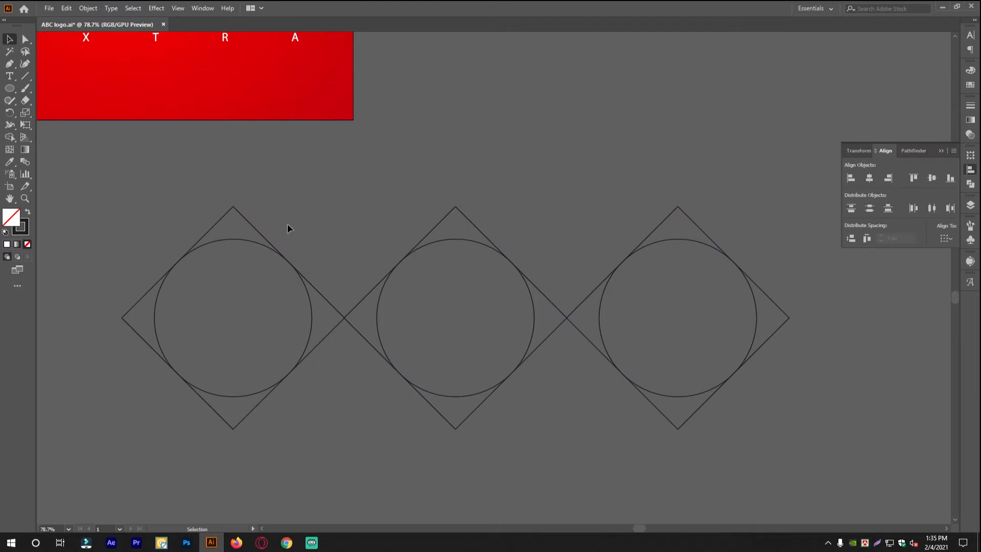
pyautogui.scroll(-5, 642, 245)
pyautogui.scroll(3, 714, 246)
pyautogui.moveTo(711, 245); pyautogui.dragTo(559, 249)
pyautogui.scroll(2, 449, 347)
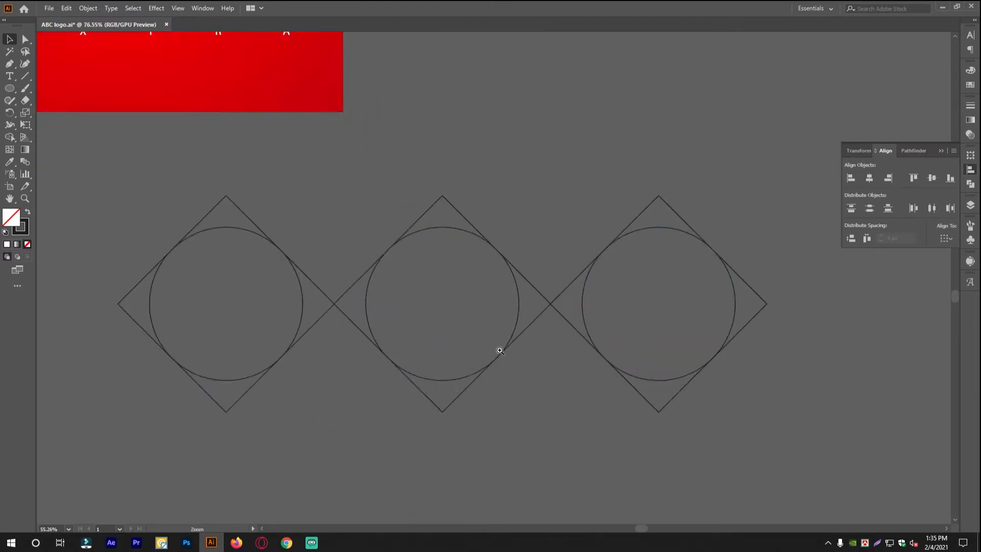
pyautogui.scroll(-1, 409, 285)
pyautogui.click(460, 244)
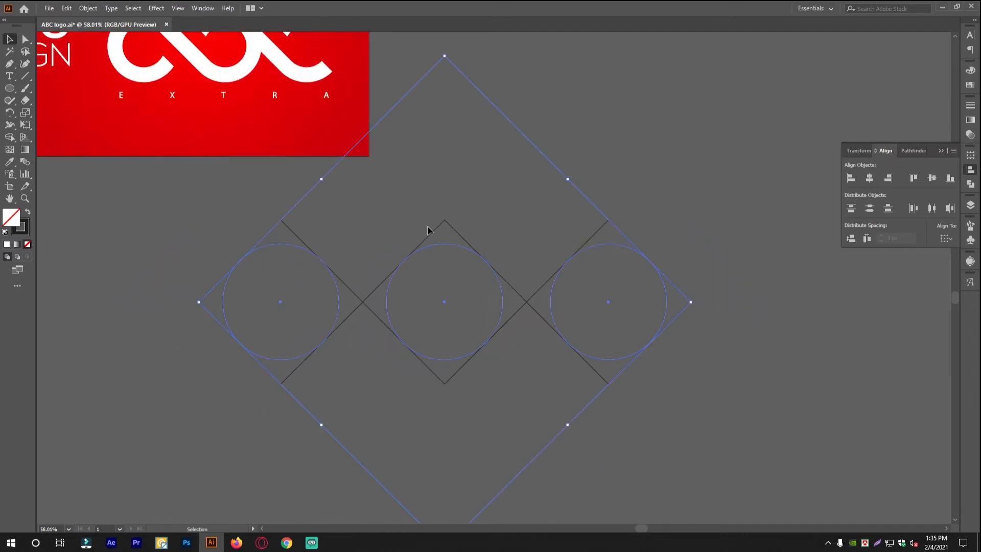
pyautogui.click(484, 229)
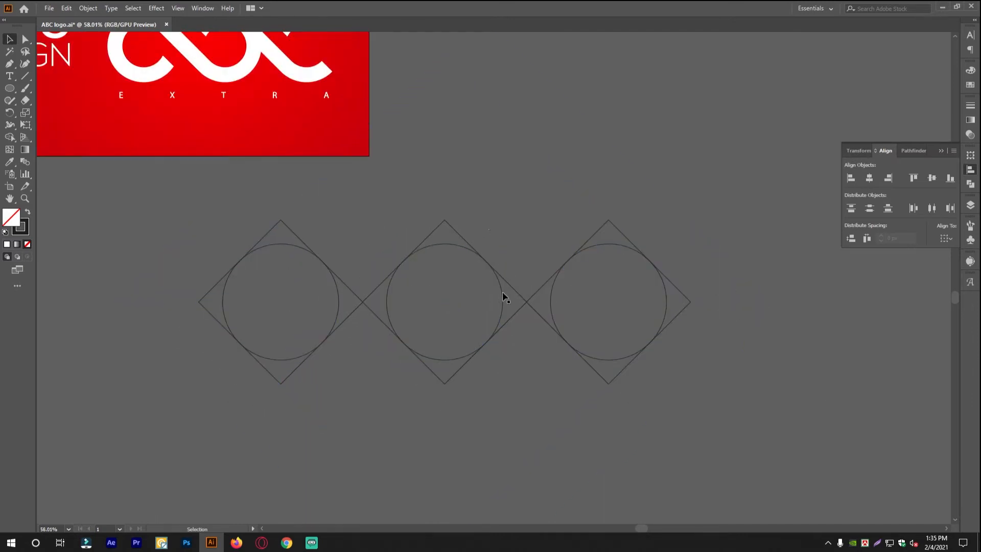
# Set the stroke weight of the three circles to 70 pt.
pyautogui.scroll(1, 429, 287)
pyautogui.moveTo(180, 294); pyautogui.dragTo(635, 212)
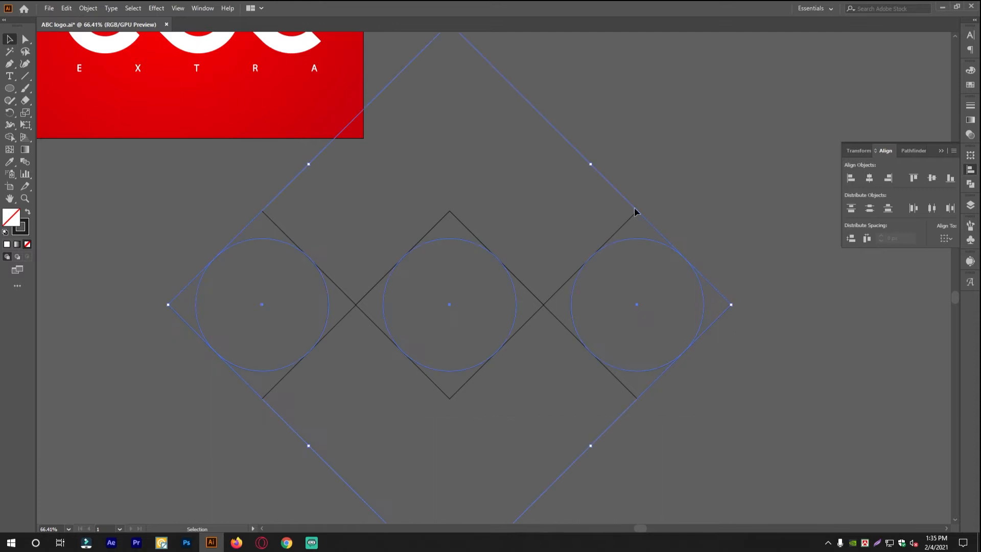
pyautogui.click(970, 106)
pyautogui.click(886, 116)
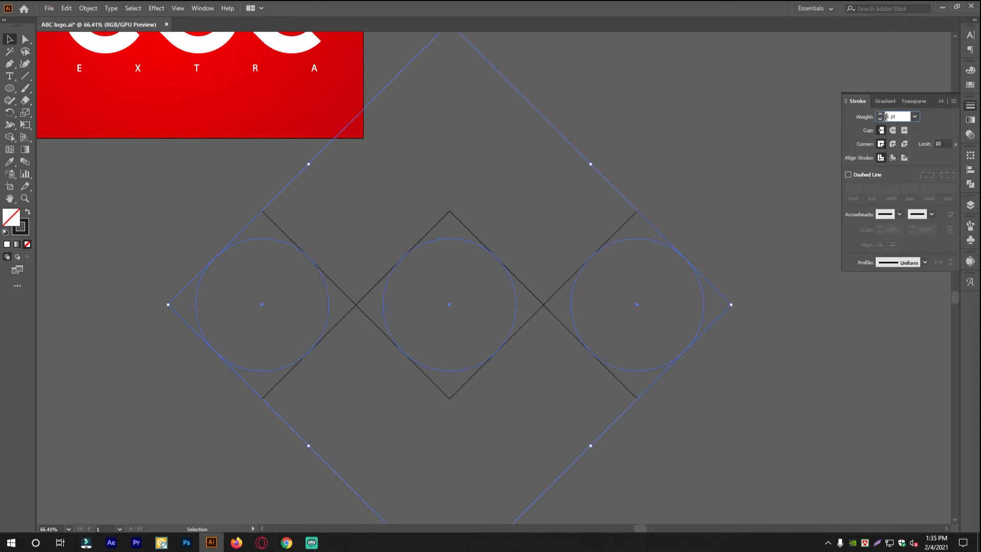
pyautogui.hotkey('shift', 'Up')
pyautogui.hotkey('shift', 'Up')
pyautogui.hotkey('shift', 'Up')
pyautogui.hotkey('shift', 'Up')
pyautogui.hotkey('shift', 'Up')
pyautogui.hotkey('shift', 'Up')
pyautogui.hotkey('shift', 'Up')
pyautogui.hotkey('shift', 'Up')
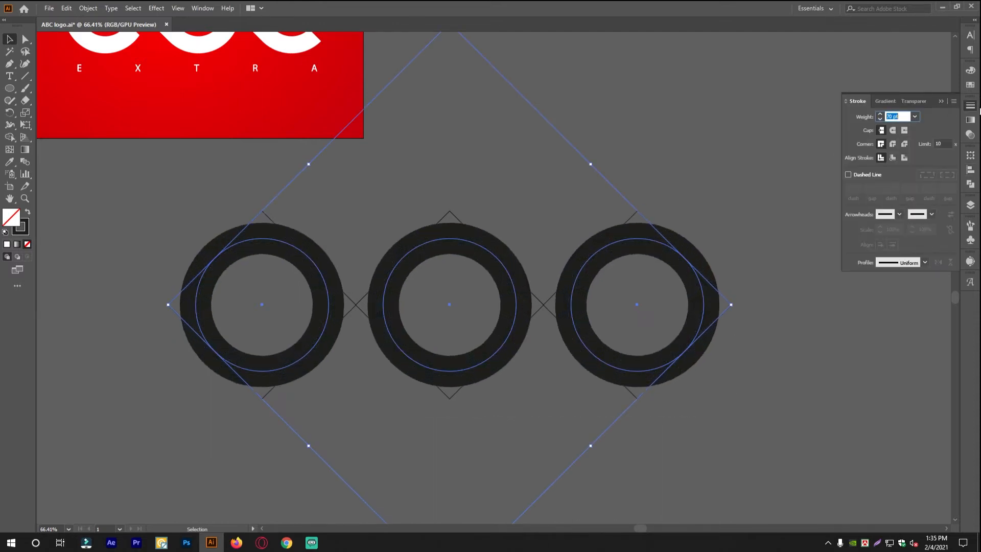
pyautogui.hotkey('shift', 'Down')
pyautogui.press('Return')
pyautogui.click(898, 400)
pyautogui.moveTo(677, 355); pyautogui.dragTo(566, 327)
pyautogui.moveTo(366, 261); pyautogui.dragTo(524, 277)
pyautogui.moveTo(525, 278); pyautogui.dragTo(383, 278)
pyautogui.moveTo(294, 268); pyautogui.dragTo(803, 422)
pyautogui.click(759, 413)
pyautogui.moveTo(147, 265); pyautogui.dragTo(144, 263)
pyautogui.moveTo(337, 290); pyautogui.dragTo(384, 281)
pyautogui.click(457, 208)
pyautogui.moveTo(270, 246); pyautogui.dragTo(294, 210)
# Draw a straight Pen tool line from the first circle's upper-right anchor to the second circle's lower-left anchor, about 300 px long.
pyautogui.click(10, 65)
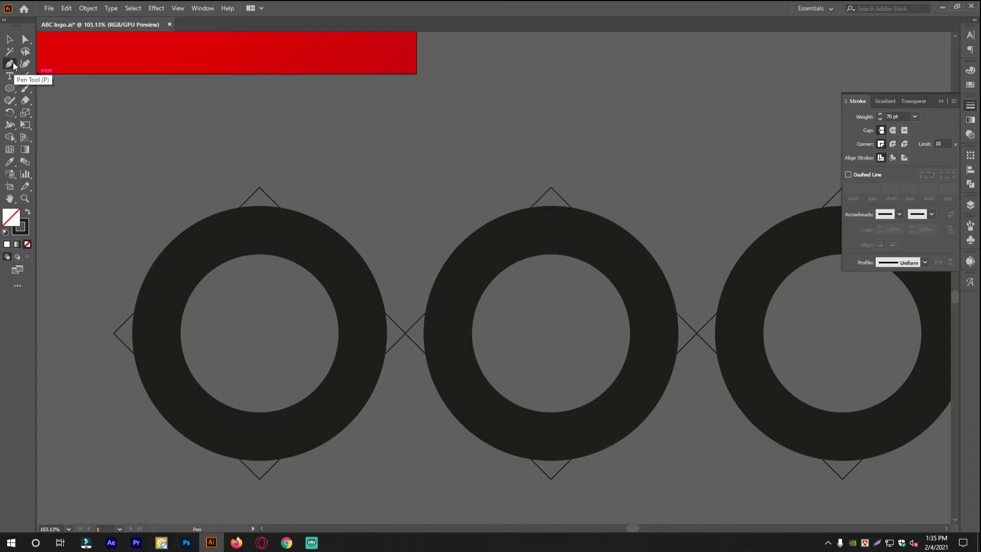
pyautogui.moveTo(433, 322); pyautogui.dragTo(431, 276)
pyautogui.moveTo(332, 243); pyautogui.dragTo(389, 256)
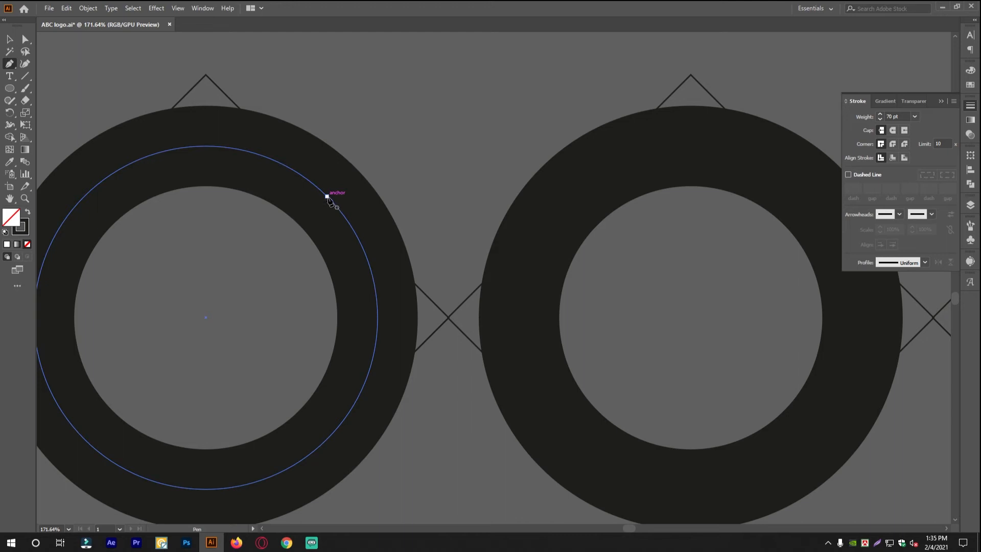
pyautogui.click(327, 197)
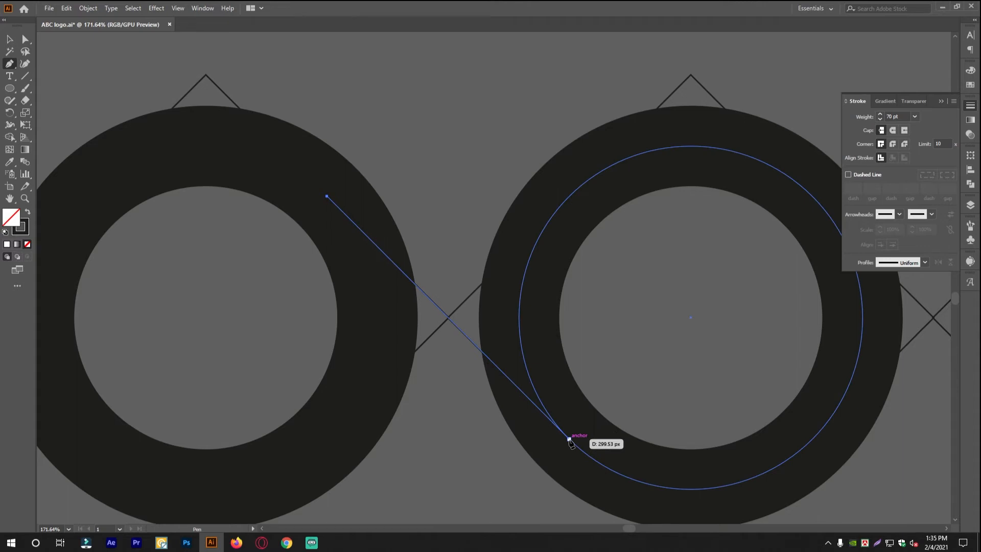
pyautogui.click(570, 440)
pyautogui.moveTo(532, 359); pyautogui.dragTo(444, 367)
pyautogui.moveTo(538, 367); pyautogui.dragTo(461, 369)
pyautogui.press('v')
pyautogui.click(456, 193)
# Examine both ends of the diagonal line where they meet the anchors of the first and second circles.
pyautogui.click(381, 314)
pyautogui.keyDown('alt'); pyautogui.scroll(4, 381, 306); pyautogui.keyUp('alt')
pyautogui.click(25, 39)
pyautogui.keyDown('alt'); pyautogui.scroll(3, 403, 266); pyautogui.keyUp('alt')
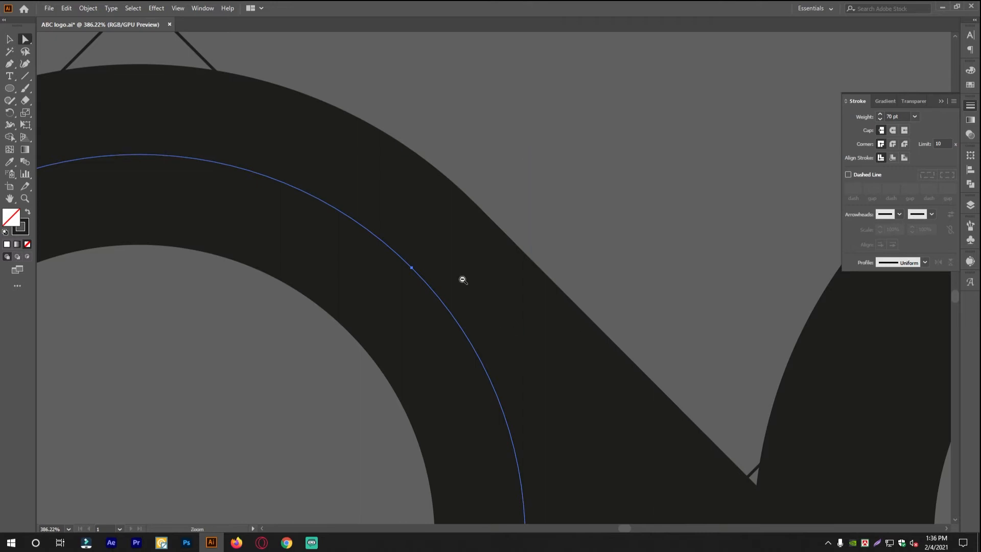
pyautogui.keyDown('alt'); pyautogui.scroll(-4, 468, 279); pyautogui.keyUp('alt')
pyautogui.moveTo(535, 304); pyautogui.dragTo(609, 441)
pyautogui.keyDown('alt'); pyautogui.scroll(4, 411, 429); pyautogui.keyUp('alt')
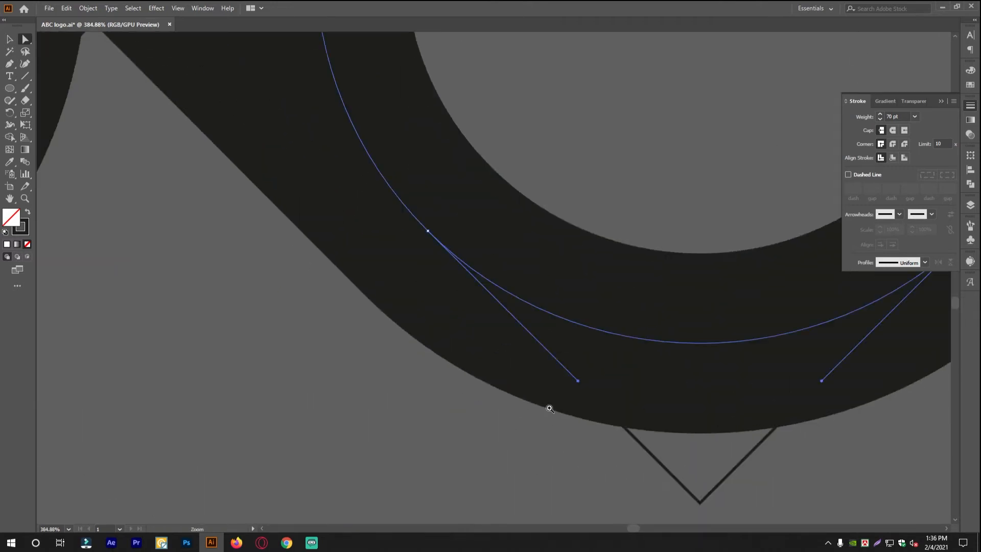
pyautogui.click(427, 231)
pyautogui.keyDown('alt'); pyautogui.scroll(-5, 398, 228); pyautogui.keyUp('alt')
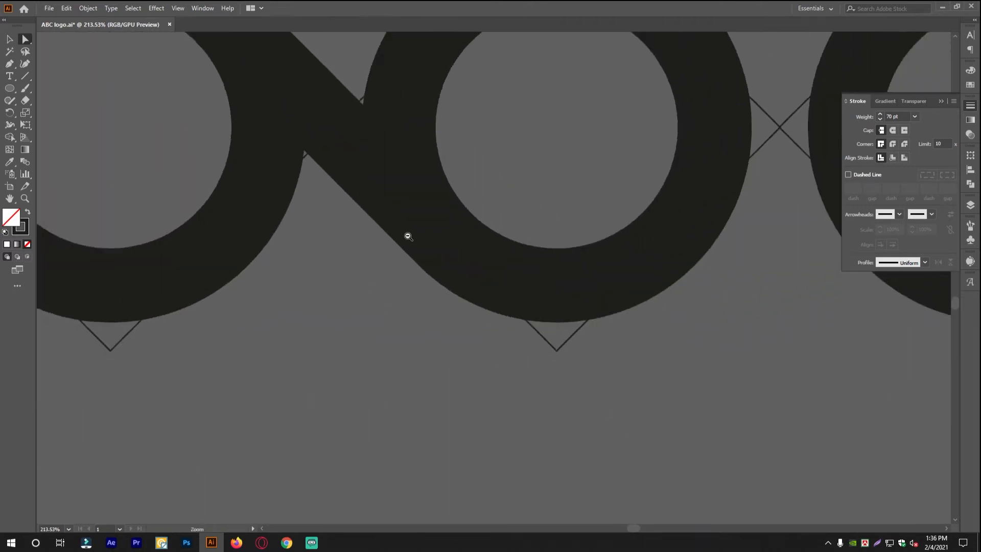
# Draw a straight Pen tool line from the second circle's upper-right anchor to the third circle's lower-left anchor.
pyautogui.click(10, 39)
pyautogui.click(69, 64)
pyautogui.keyDown('ctrl'); pyautogui.moveTo(439, 220); pyautogui.dragTo(214, 272); pyautogui.keyUp('ctrl')
pyautogui.keyDown('ctrl'); pyautogui.moveTo(374, 276); pyautogui.dragTo(404, 277); pyautogui.keyUp('ctrl')
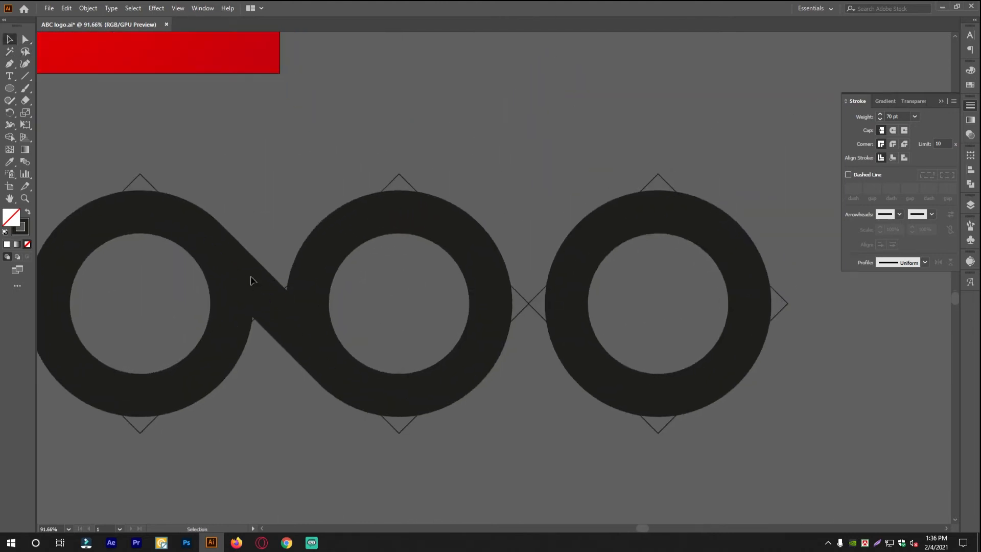
pyautogui.press('p')
pyautogui.keyDown('alt'); pyautogui.scroll(3, 580, 361); pyautogui.keyUp('alt')
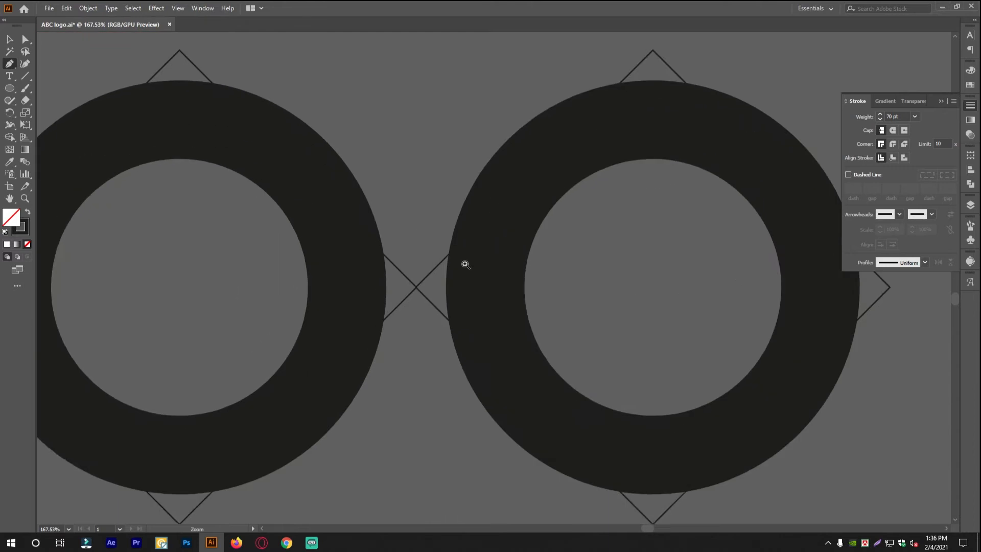
pyautogui.click(246, 201)
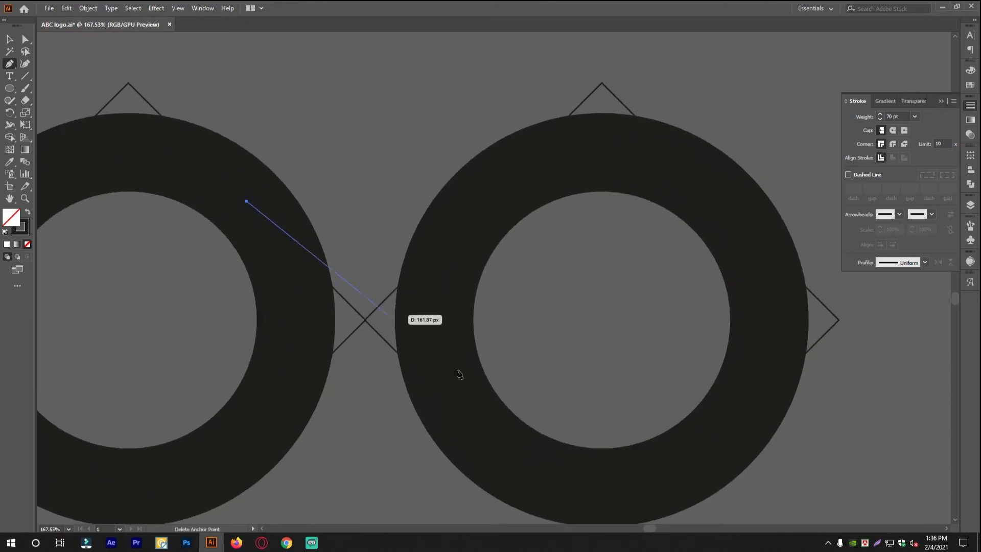
pyautogui.click(486, 438)
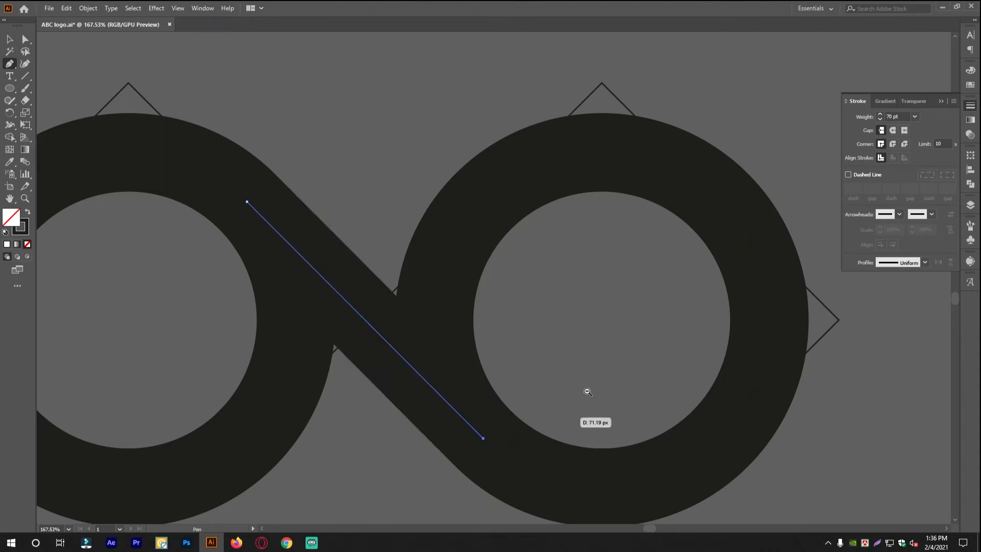
pyautogui.keyDown('alt'); pyautogui.scroll(-5, 536, 354); pyautogui.keyUp('alt')
pyautogui.click(7, 37)
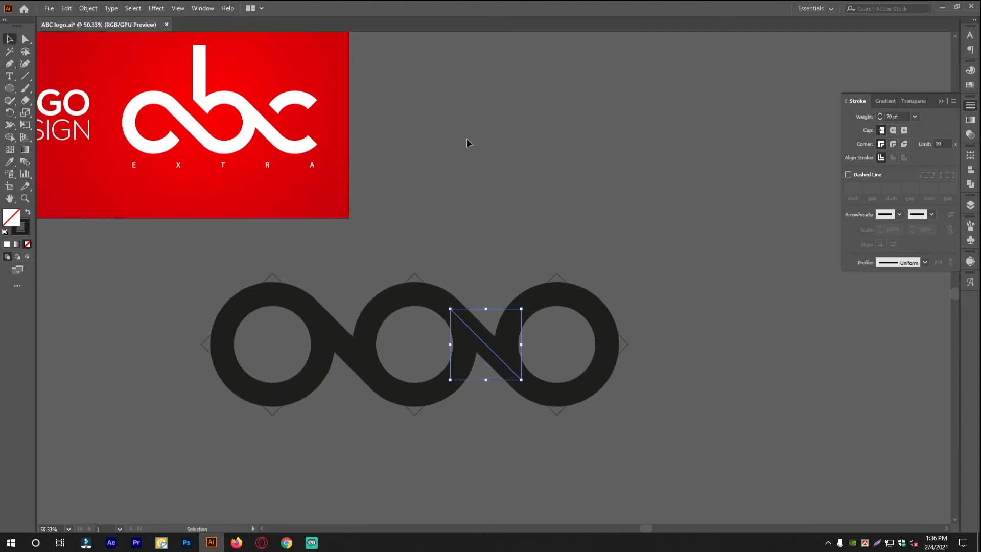
# Draw a vertical Pen tool line from the second circle's leftmost point to well above the circles as the b's stem.
pyautogui.keyDown('alt'); pyautogui.scroll(3, 491, 338); pyautogui.keyUp('alt')
pyautogui.keyDown('alt'); pyautogui.scroll(-1, 506, 326); pyautogui.keyUp('alt')
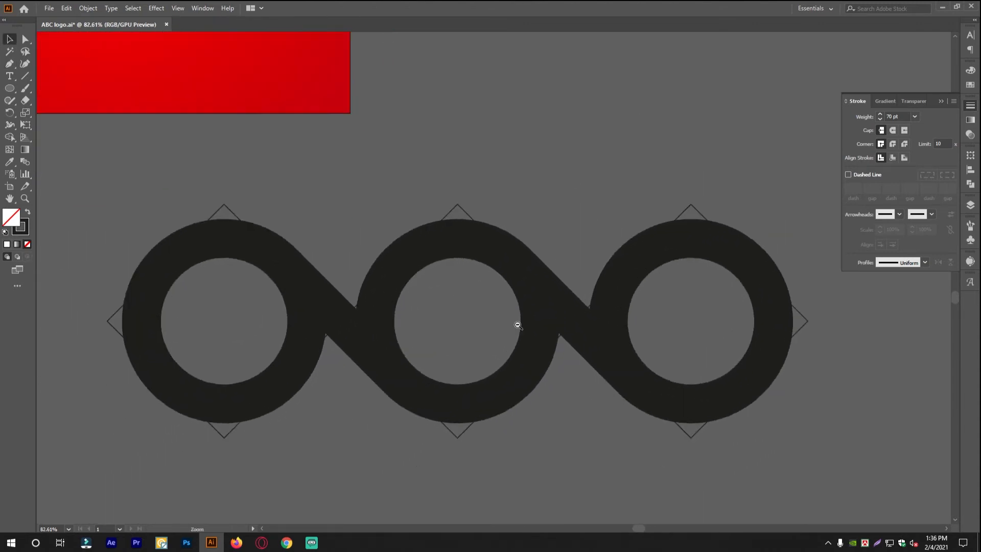
pyautogui.keyDown('alt'); pyautogui.scroll(-4, 804, 367); pyautogui.keyUp('alt')
pyautogui.keyDown('alt'); pyautogui.scroll(2, 663, 339); pyautogui.keyUp('alt')
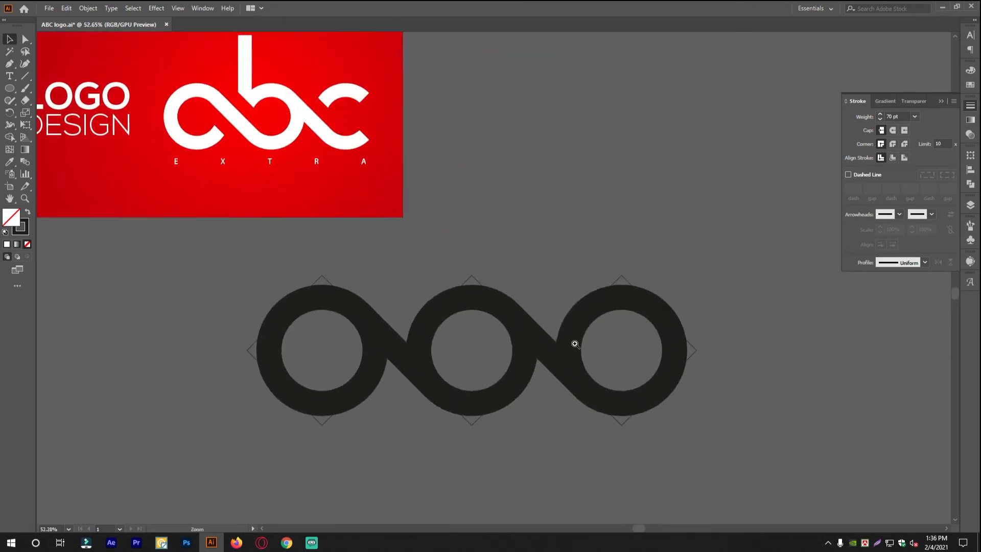
pyautogui.scroll(1, 427, 297)
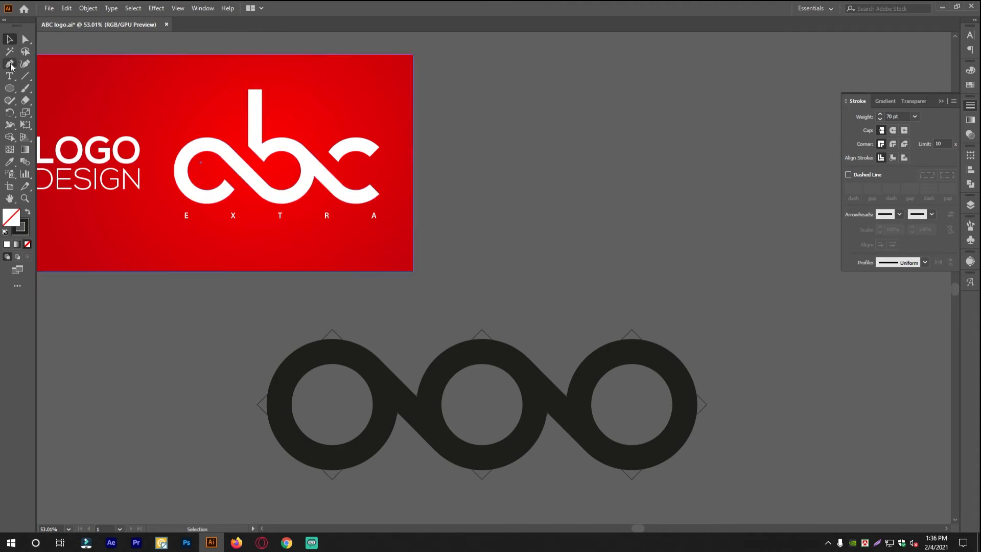
pyautogui.click(9, 63)
pyautogui.scroll(5, 526, 383)
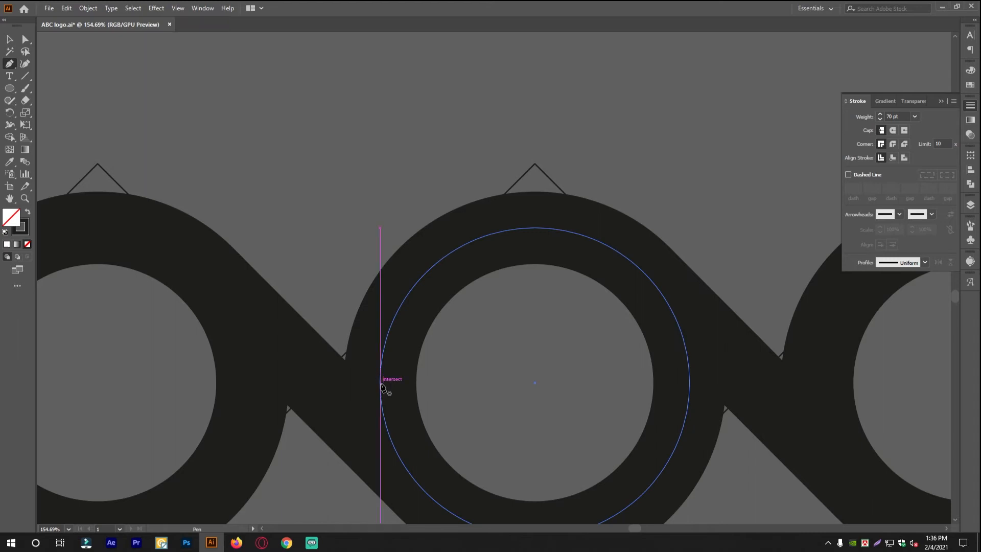
pyautogui.click(381, 386)
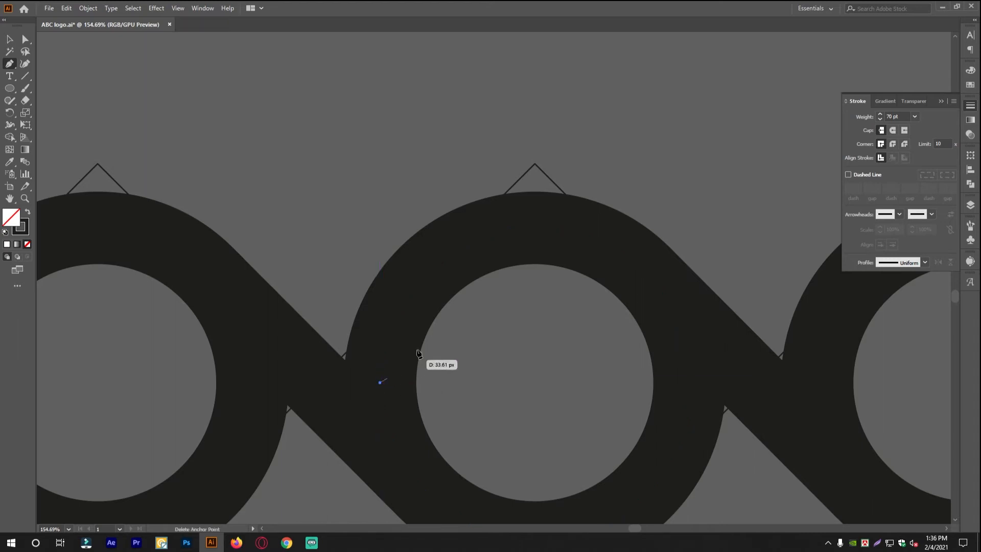
pyautogui.scroll(-4, 459, 256)
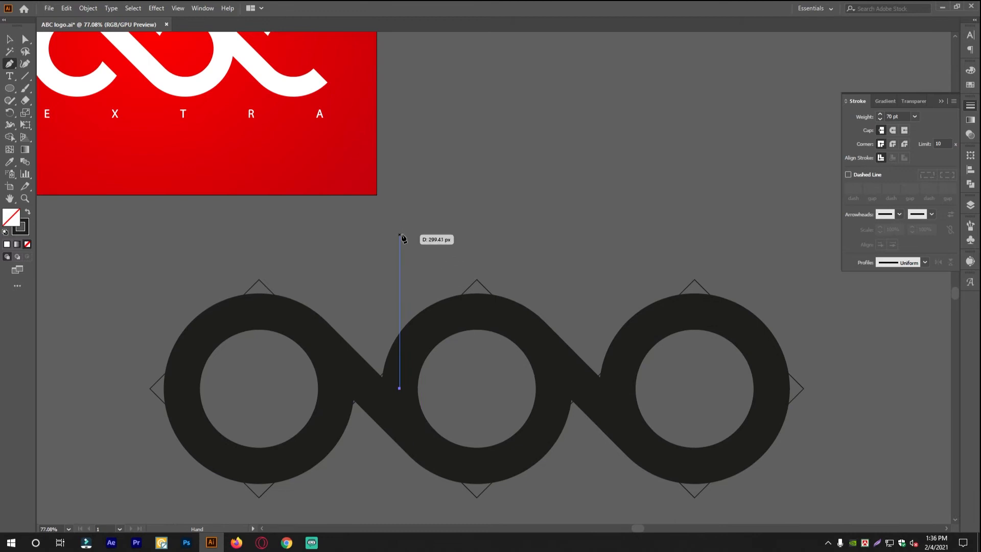
pyautogui.click(400, 225)
pyautogui.click(9, 39)
pyautogui.click(597, 202)
pyautogui.moveTo(562, 248); pyautogui.dragTo(525, 242)
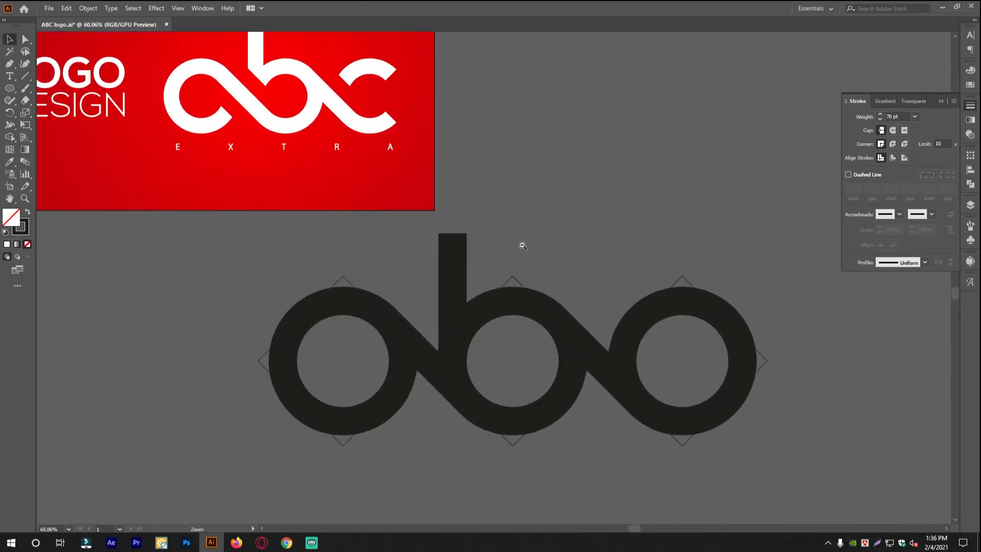
# Lengthen the b's stem by moving only its top anchor straight up.
pyautogui.moveTo(450, 226); pyautogui.dragTo(484, 245)
pyautogui.click(24, 38)
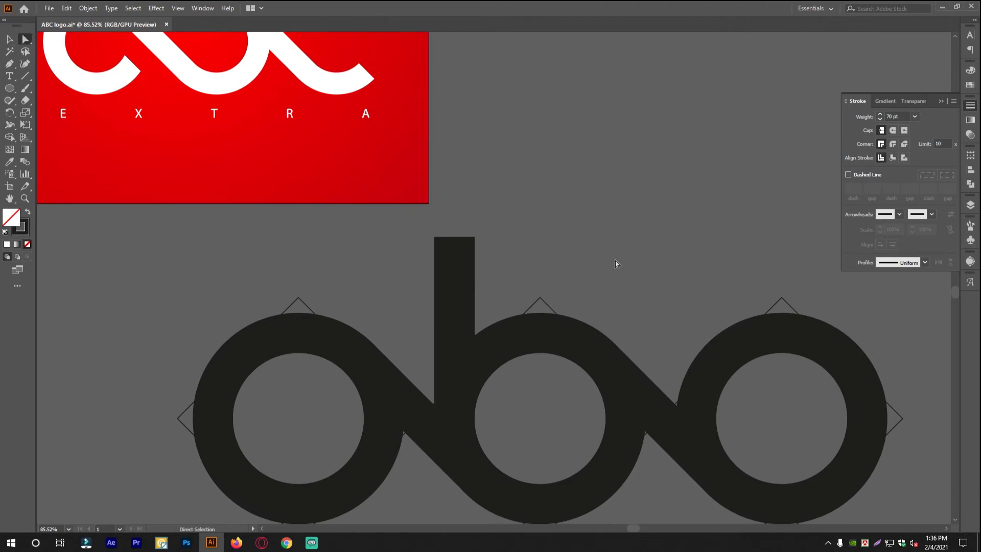
pyautogui.moveTo(455, 238); pyautogui.dragTo(454, 185)
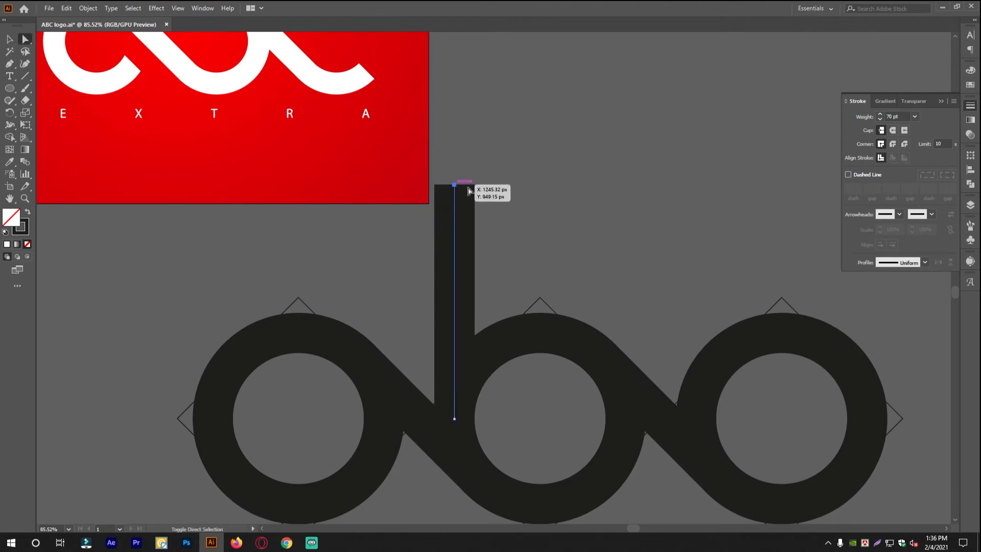
pyautogui.click(584, 221)
pyautogui.moveTo(585, 222); pyautogui.dragTo(481, 217)
pyautogui.moveTo(579, 182); pyautogui.dragTo(629, 192)
pyautogui.hotkey('ctrl', 'z')
pyautogui.moveTo(496, 249); pyautogui.dragTo(496, 236)
pyautogui.click(10, 38)
pyautogui.moveTo(421, 235); pyautogui.dragTo(353, 235)
pyautogui.moveTo(605, 359); pyautogui.dragTo(532, 364)
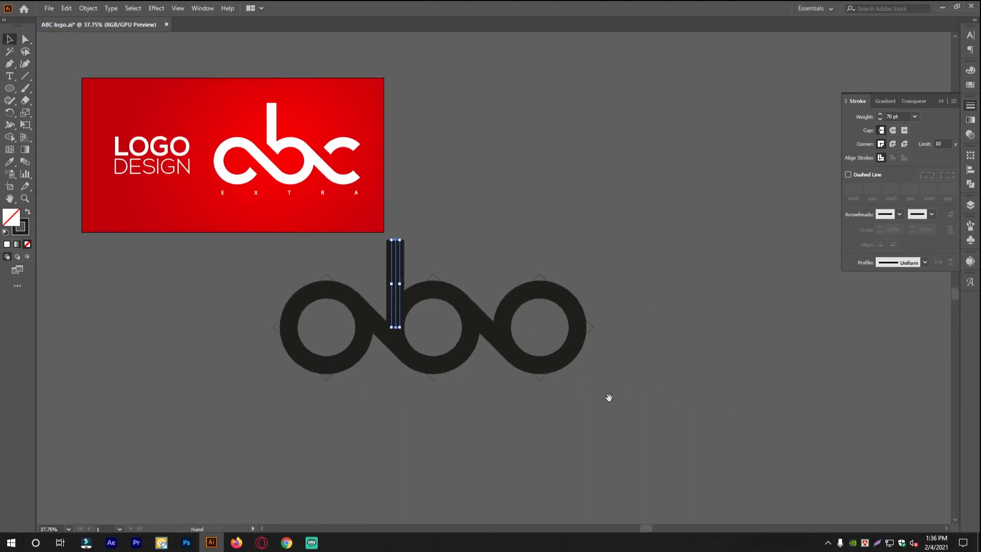
# Expand the three stroked circles, both diagonal lines and the b's stem into filled shapes.
pyautogui.click(443, 295)
pyautogui.click(602, 285)
pyautogui.click(298, 313)
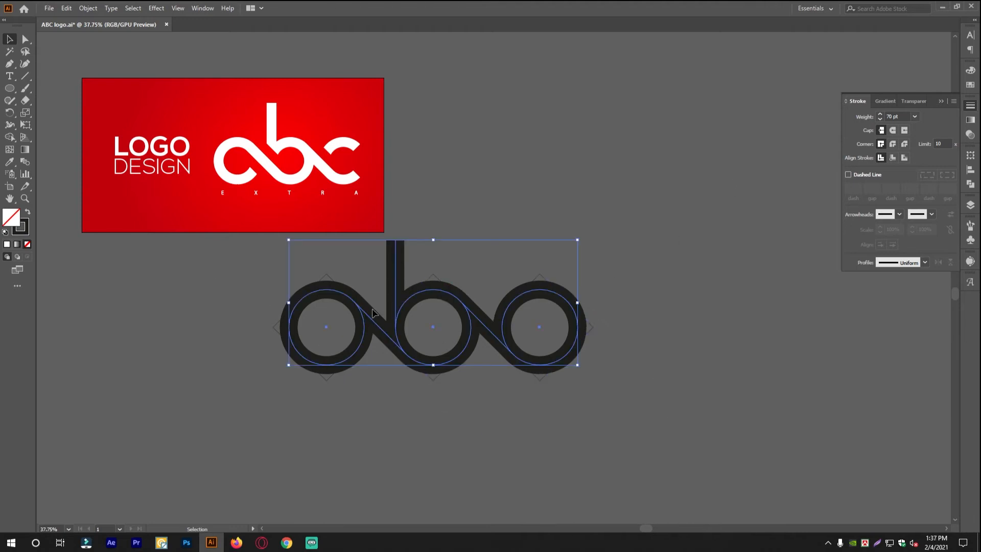
pyautogui.moveTo(358, 307); pyautogui.dragTo(621, 357)
pyautogui.hotkey('ctrl', 'z')
pyautogui.moveTo(404, 334); pyautogui.dragTo(501, 340)
pyautogui.moveTo(483, 334); pyautogui.dragTo(487, 347)
pyautogui.scroll(-3, 487, 346)
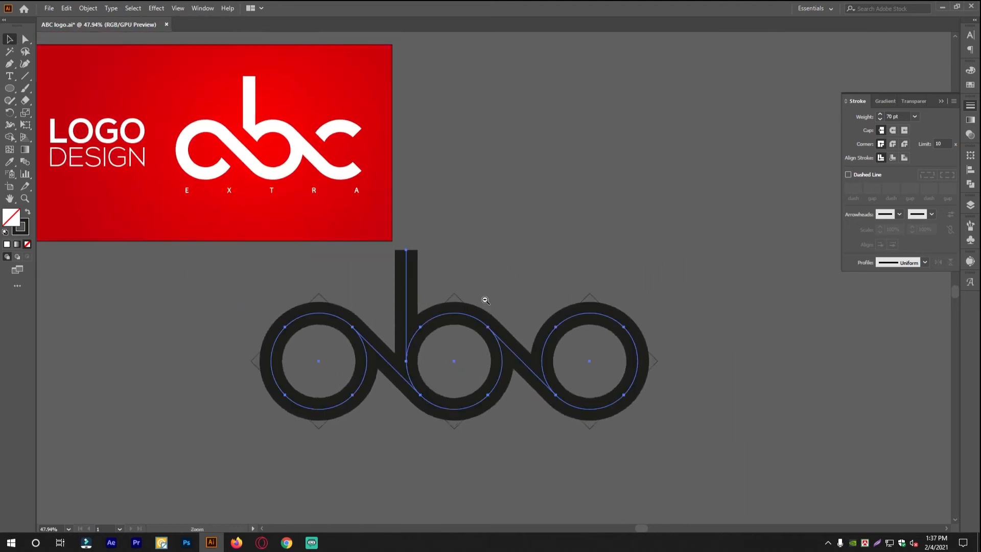
pyautogui.click(87, 8)
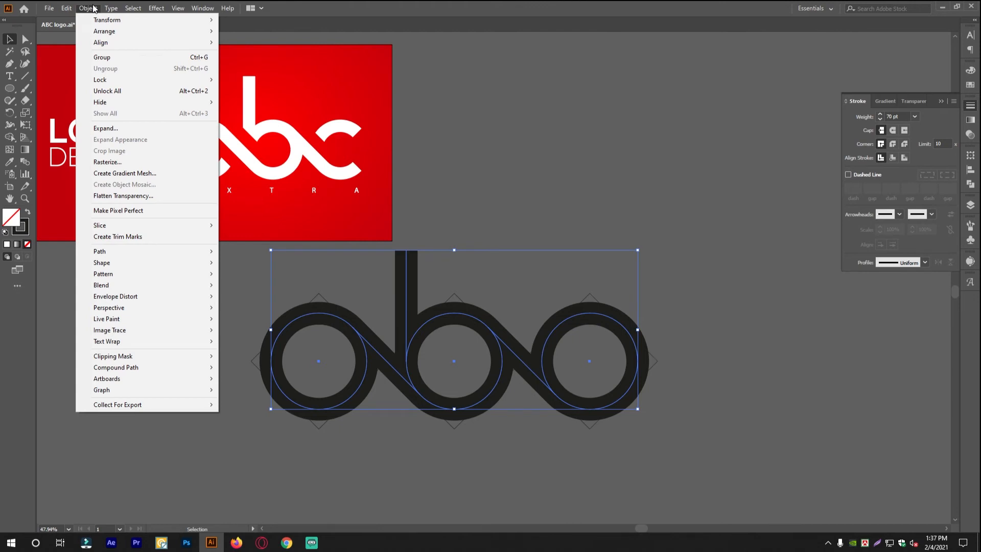
pyautogui.click(114, 130)
pyautogui.click(459, 329)
pyautogui.click(431, 359)
pyautogui.scroll(2, 433, 360)
pyautogui.click(521, 300)
pyautogui.click(561, 232)
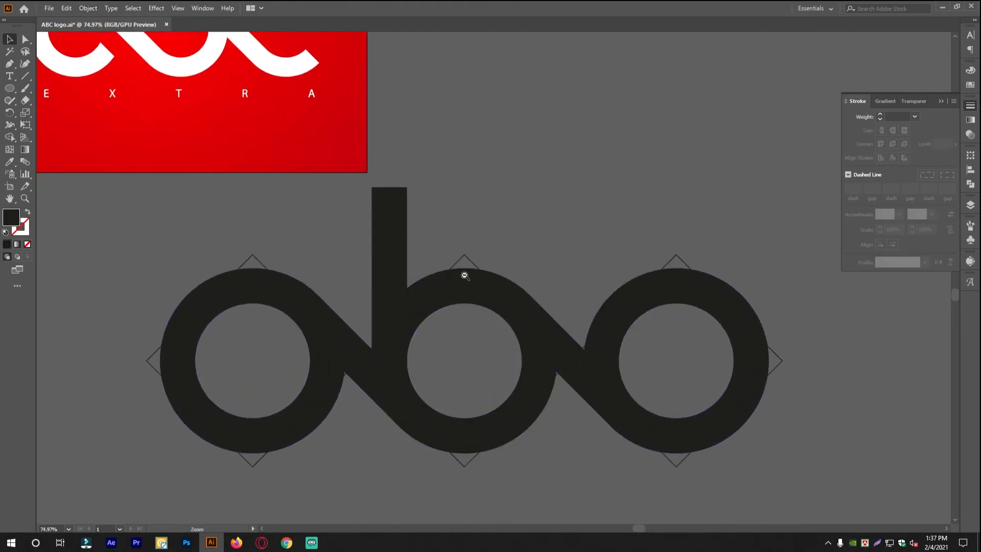
# Try moving the expanded middle ring away from the lettering, undoing each move.
pyautogui.scroll(1, 464, 275)
pyautogui.moveTo(456, 291); pyautogui.dragTo(520, 171)
pyautogui.hotkey('ctrl', 'z')
pyautogui.moveTo(474, 274); pyautogui.dragTo(451, 257)
pyautogui.moveTo(466, 265); pyautogui.dragTo(572, 135)
pyautogui.hotkey('ctrl', 'z')
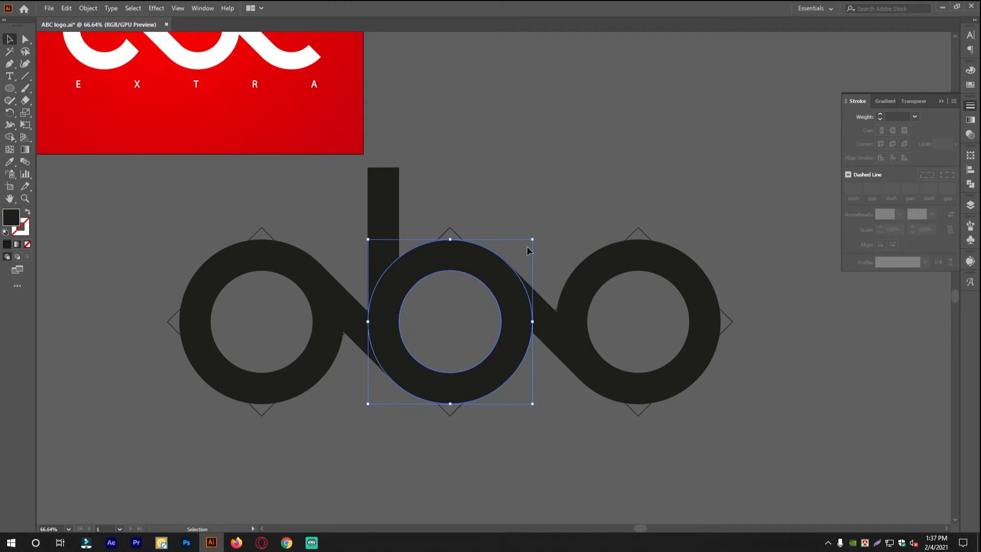
pyautogui.moveTo(429, 229); pyautogui.dragTo(384, 228)
# Select all the expanded shapes and inspect how their outlines overlap.
pyautogui.click(750, 439)
pyautogui.hotkey('ctrl', 'a')
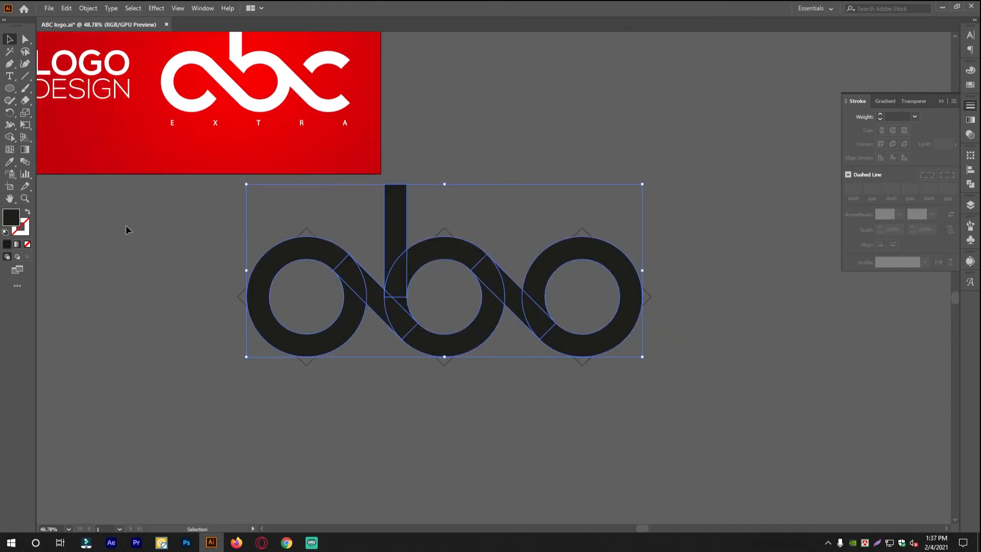
pyautogui.scroll(3, 506, 285)
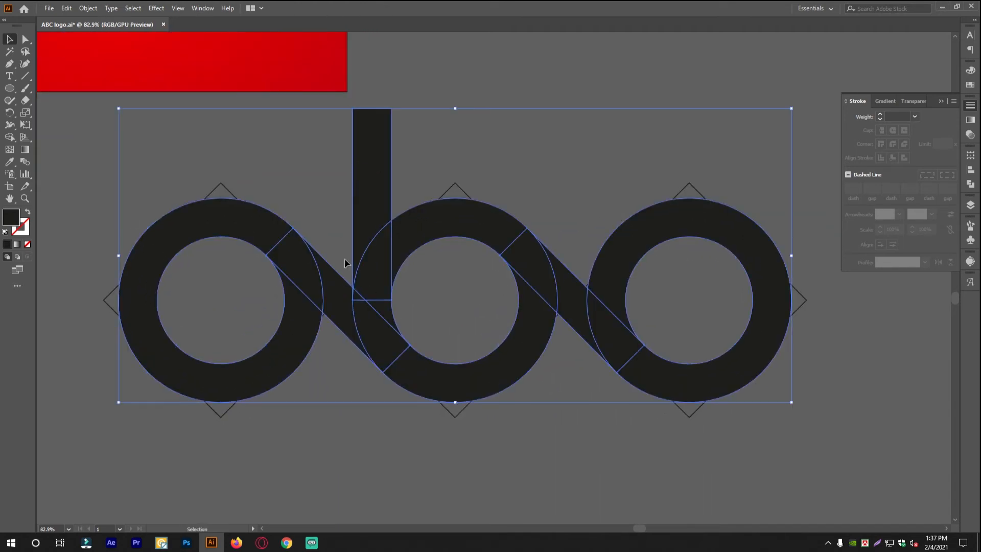
pyautogui.click(287, 320)
pyautogui.scroll(2, 406, 307)
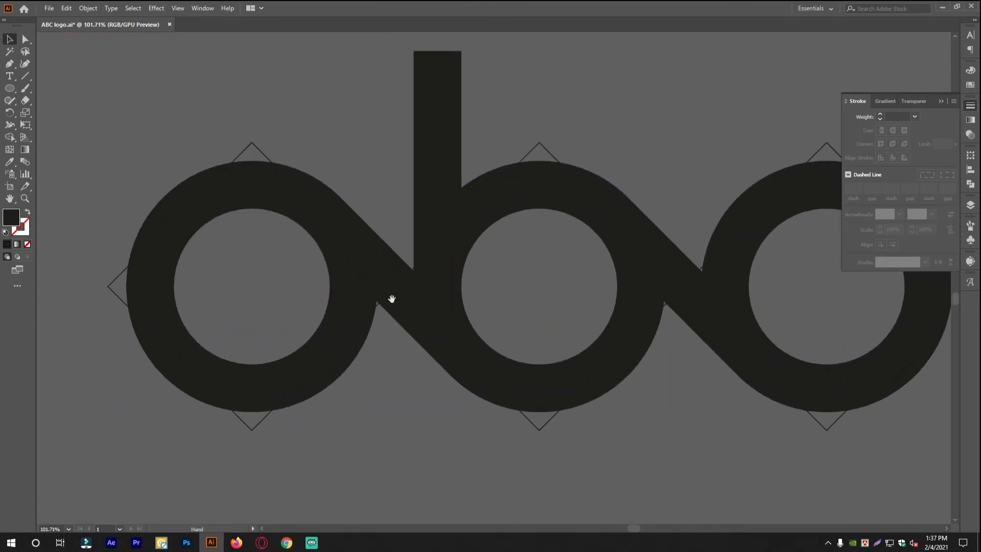
pyautogui.scroll(-4, 392, 299)
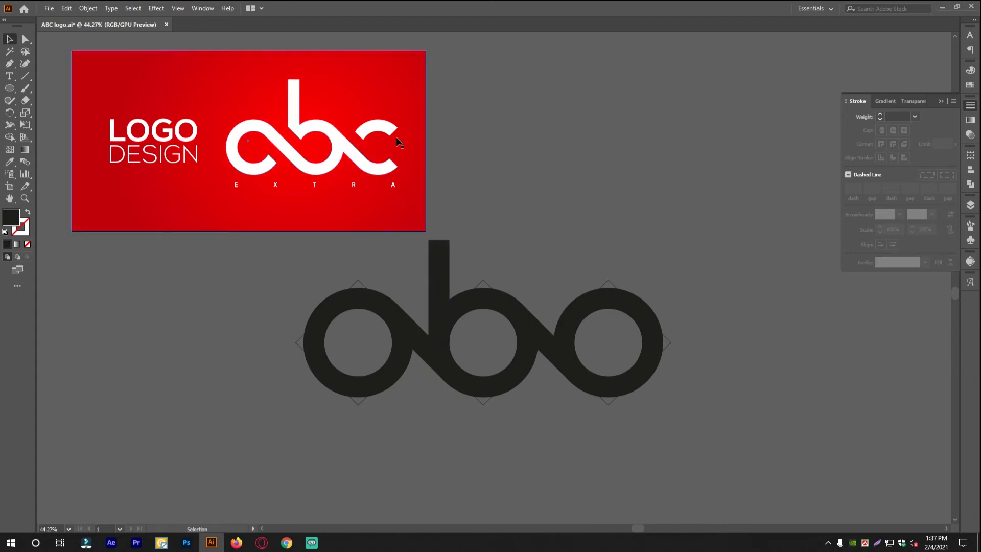
# Try moving the diagonal strip between the first two rings out of place, undoing each attempt.
pyautogui.moveTo(471, 354); pyautogui.dragTo(571, 333)
pyautogui.moveTo(495, 313); pyautogui.dragTo(631, 276)
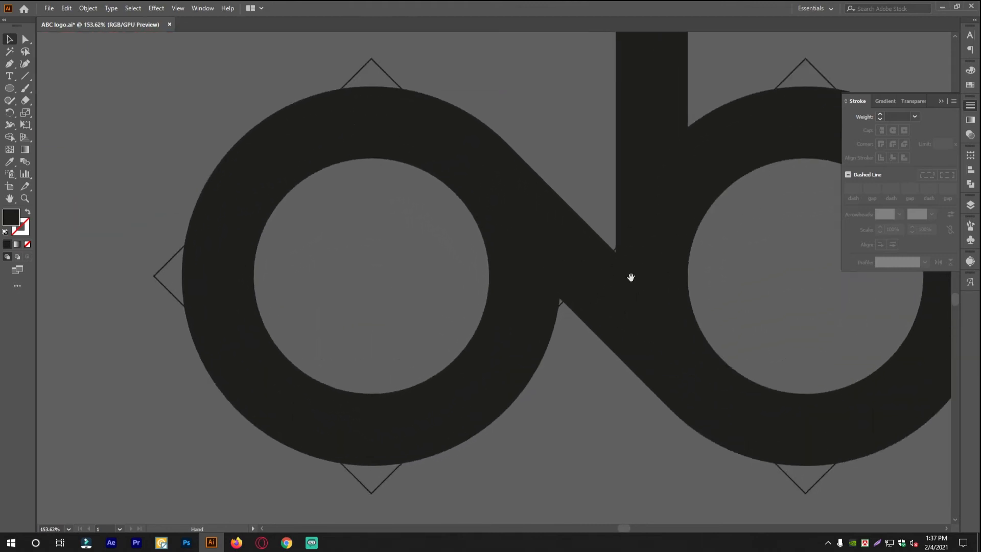
pyautogui.moveTo(553, 253); pyautogui.dragTo(554, 423)
pyautogui.hotkey('ctrl', 'z')
pyautogui.moveTo(621, 353); pyautogui.dragTo(675, 164)
pyautogui.click(632, 178)
pyautogui.hotkey('ctrl', 'z')
pyautogui.click(541, 204)
pyautogui.moveTo(457, 346); pyautogui.dragTo(615, 340)
pyautogui.moveTo(527, 349); pyautogui.dragTo(485, 398)
pyautogui.moveTo(552, 363); pyautogui.dragTo(526, 363)
pyautogui.moveTo(465, 388); pyautogui.dragTo(509, 365)
pyautogui.moveTo(479, 324); pyautogui.dragTo(403, 363)
pyautogui.hotkey('ctrl', 'z')
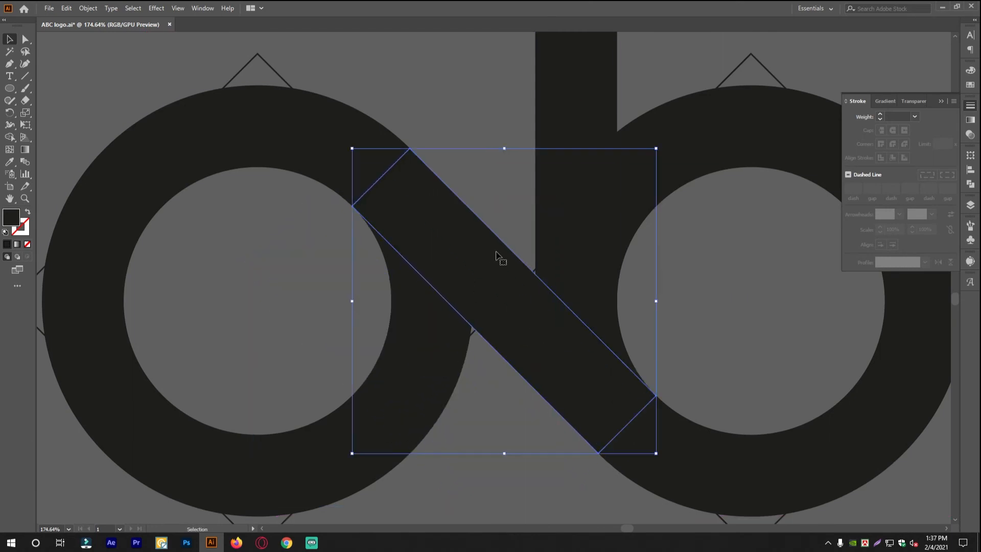
# Duplicate the first diagonal strip down and to the left so the copy lies alongside the original's lower edge.
pyautogui.moveTo(481, 305); pyautogui.dragTo(437, 336)
pyautogui.moveTo(387, 237); pyautogui.dragTo(524, 258)
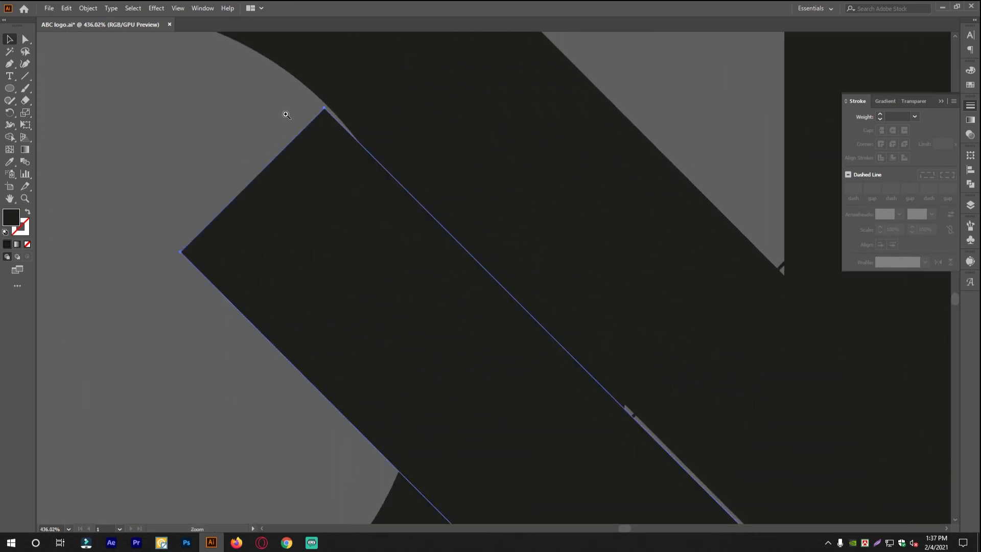
pyautogui.moveTo(286, 114); pyautogui.dragTo(426, 135)
pyautogui.moveTo(452, 161); pyautogui.dragTo(368, 240)
pyautogui.moveTo(324, 268); pyautogui.dragTo(332, 261)
pyautogui.moveTo(287, 136); pyautogui.dragTo(409, 204)
pyautogui.moveTo(371, 238); pyautogui.dragTo(536, 299)
pyautogui.moveTo(327, 287)
pyautogui.mouseDown()
pyautogui.moveTo(328, 307)
pyautogui.moveTo(326, 286)
pyautogui.mouseUp()
pyautogui.moveTo(542, 287); pyautogui.dragTo(260, 237)
pyautogui.moveTo(581, 289); pyautogui.dragTo(407, 235)
# Fit the copied strip's lower-right corner against the lower edge of the original diagonal at maximum magnification.
pyautogui.moveTo(853, 484); pyautogui.dragTo(437, 138)
pyautogui.moveTo(473, 261); pyautogui.dragTo(718, 308)
pyautogui.moveTo(494, 285); pyautogui.dragTo(640, 315)
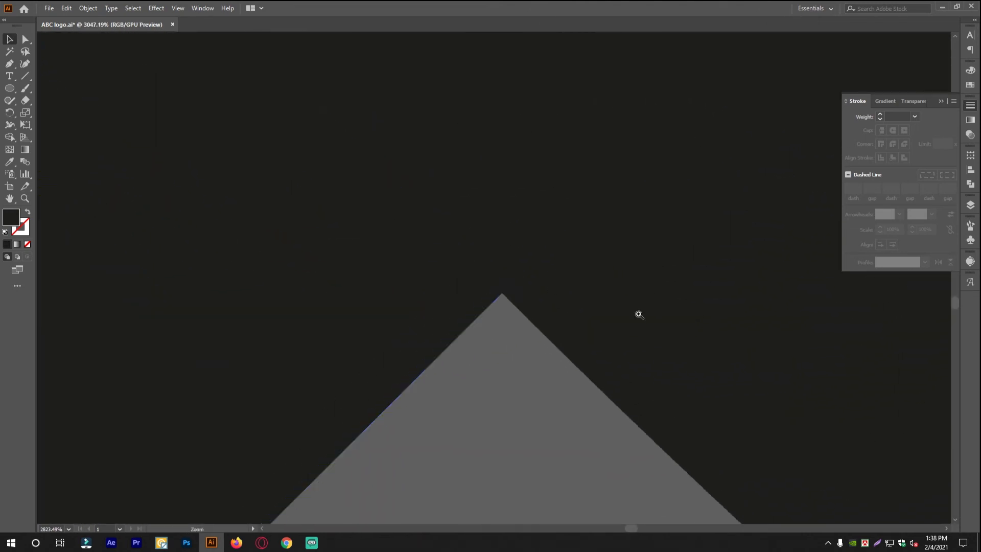
pyautogui.moveTo(548, 293); pyautogui.dragTo(174, 270)
pyautogui.moveTo(555, 272); pyautogui.dragTo(435, 186)
pyautogui.moveTo(461, 373); pyautogui.dragTo(664, 377)
pyautogui.moveTo(503, 392); pyautogui.dragTo(557, 266)
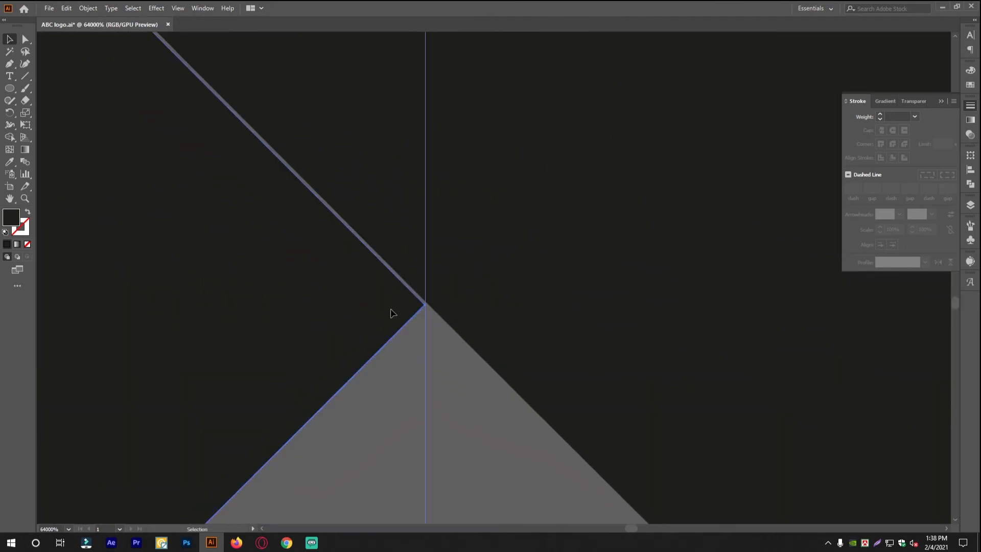
pyautogui.moveTo(391, 308); pyautogui.dragTo(394, 308)
# Bring the copied strip's upper corner flush with the original diagonal's lower edge and deselect it.
pyautogui.moveTo(619, 293); pyautogui.dragTo(216, 236)
pyautogui.moveTo(649, 273); pyautogui.dragTo(286, 215)
pyautogui.moveTo(365, 201); pyautogui.dragTo(532, 424)
pyautogui.moveTo(496, 204); pyautogui.dragTo(669, 437)
pyautogui.moveTo(451, 211); pyautogui.dragTo(766, 308)
pyautogui.moveTo(644, 220); pyautogui.dragTo(909, 339)
pyautogui.moveTo(577, 350); pyautogui.dragTo(834, 404)
pyautogui.moveTo(659, 373); pyautogui.dragTo(857, 408)
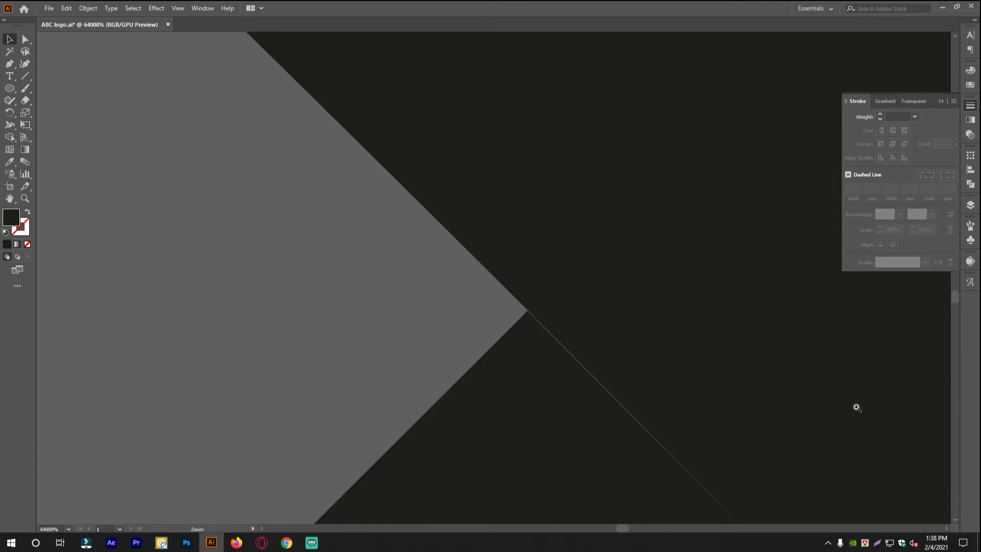
pyautogui.moveTo(529, 342); pyautogui.dragTo(530, 343)
pyautogui.moveTo(642, 335); pyautogui.dragTo(294, 270)
pyautogui.moveTo(588, 283); pyautogui.dragTo(730, 344)
pyautogui.click(562, 370)
pyautogui.moveTo(579, 339); pyautogui.dragTo(550, 396)
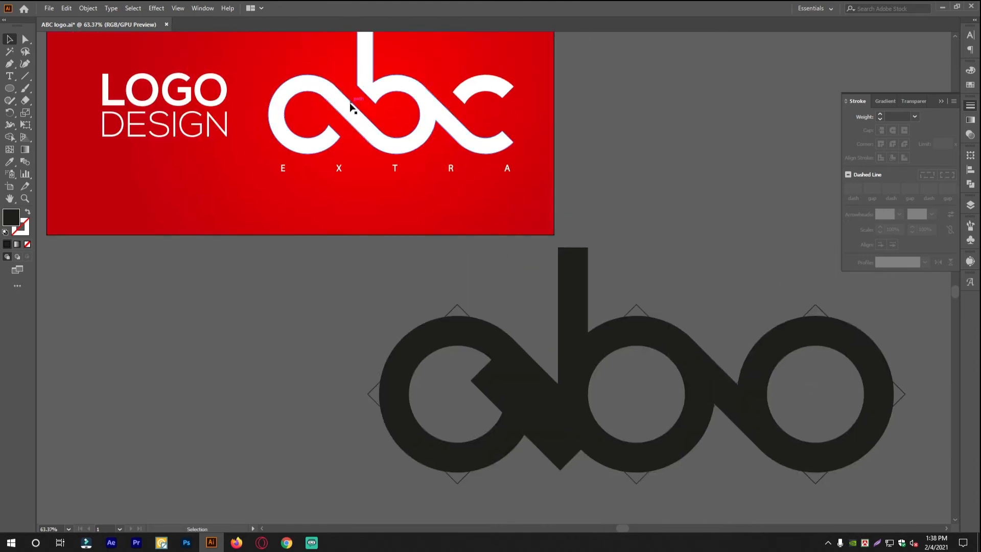
# Duplicate the first diagonal strip up and to the right so the copy lies alongside the original's upper edge.
pyautogui.scroll(5, 585, 346)
pyautogui.moveTo(488, 375); pyautogui.dragTo(664, 348)
pyautogui.moveTo(307, 177); pyautogui.dragTo(562, 381)
pyautogui.moveTo(133, 176); pyautogui.dragTo(576, 464)
pyautogui.moveTo(327, 153); pyautogui.dragTo(465, 419)
# Fit the upper copy's corner flush against the upper edge of the first diagonal strip at very high magnification.
pyautogui.moveTo(236, 223); pyautogui.dragTo(480, 301)
pyautogui.moveTo(499, 298); pyautogui.dragTo(365, 305)
pyautogui.moveTo(422, 407); pyautogui.dragTo(344, 239)
pyautogui.moveTo(322, 300); pyautogui.dragTo(357, 267)
pyautogui.click(308, 196)
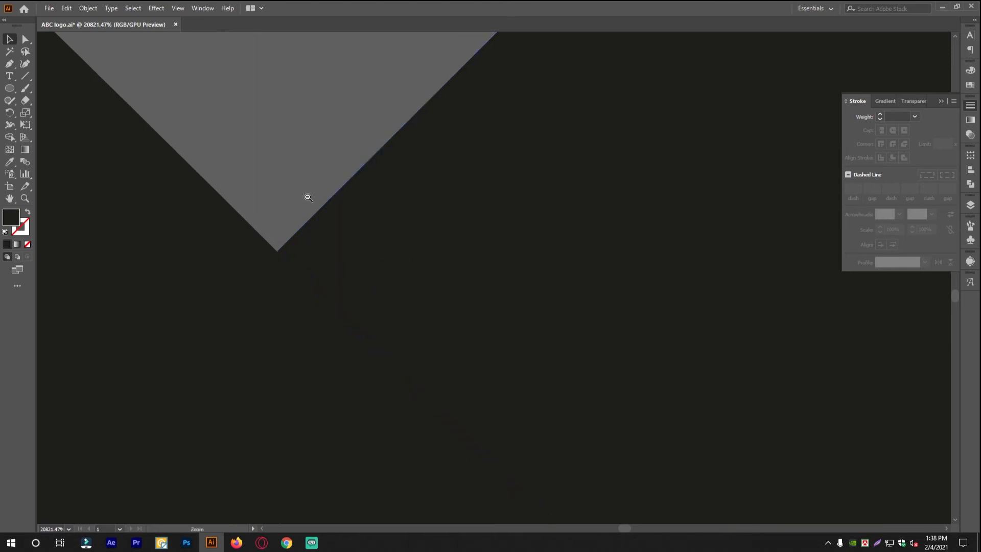
pyautogui.moveTo(448, 249); pyautogui.dragTo(173, 237)
pyautogui.moveTo(593, 297); pyautogui.dragTo(407, 252)
pyautogui.moveTo(630, 297); pyautogui.dragTo(490, 269)
pyautogui.moveTo(578, 332); pyautogui.dragTo(456, 340)
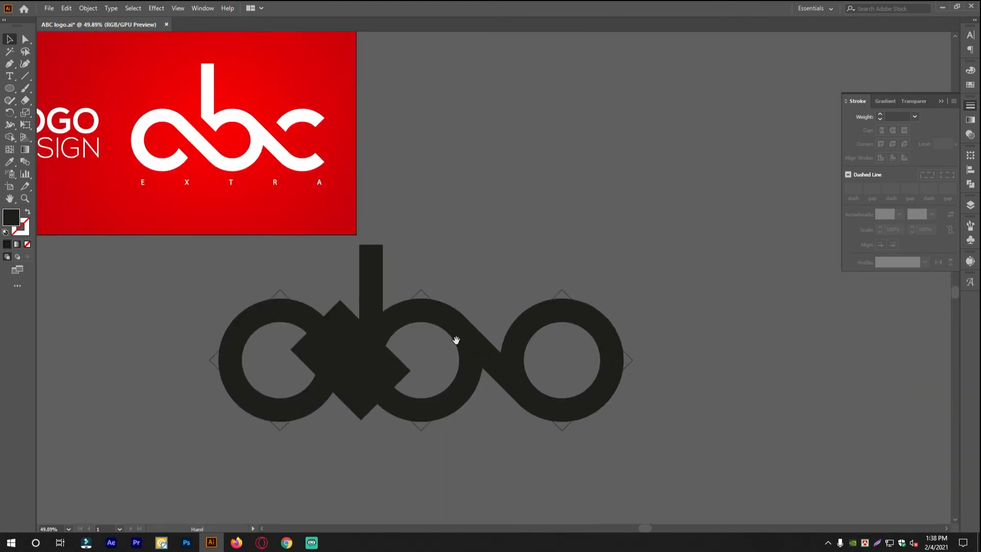
# Duplicate the second diagonal strip up and to the right, meeting the original's upper-left corner.
pyautogui.moveTo(544, 338); pyautogui.dragTo(629, 346)
pyautogui.moveTo(587, 390); pyautogui.dragTo(649, 406)
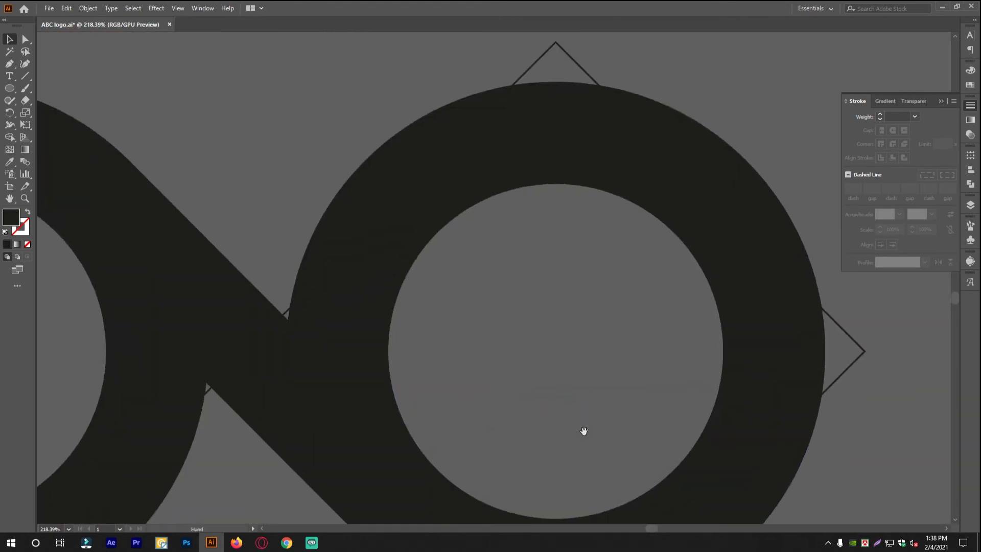
pyautogui.moveTo(583, 432); pyautogui.dragTo(576, 382)
pyautogui.moveTo(246, 351); pyautogui.dragTo(342, 310)
pyautogui.moveTo(168, 135); pyautogui.dragTo(489, 250)
pyautogui.moveTo(103, 196); pyautogui.dragTo(352, 231)
pyautogui.moveTo(433, 198); pyautogui.dragTo(414, 219)
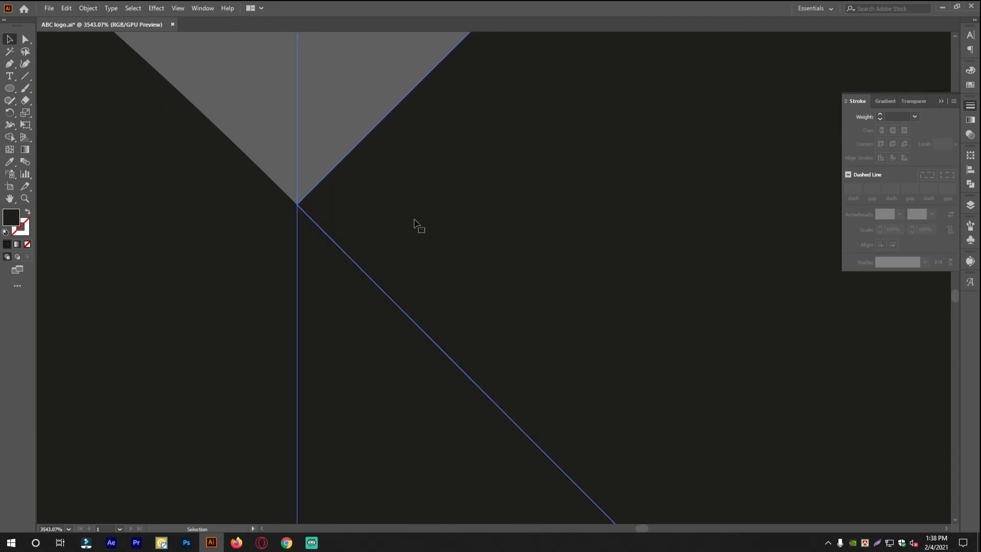
# Bring the second strip's copy flush along the full upper edge of the original diagonal and deselect it.
pyautogui.moveTo(639, 319); pyautogui.dragTo(296, 261)
pyautogui.moveTo(735, 445); pyautogui.dragTo(261, 151)
pyautogui.moveTo(532, 440); pyautogui.dragTo(690, 442)
pyautogui.moveTo(111, 341); pyautogui.dragTo(457, 261)
pyautogui.moveTo(586, 269); pyautogui.dragTo(498, 219)
pyautogui.moveTo(503, 219); pyautogui.dragTo(585, 321)
pyautogui.moveTo(584, 320); pyautogui.dragTo(499, 311)
pyautogui.moveTo(627, 328); pyautogui.dragTo(468, 314)
pyautogui.moveTo(436, 296); pyautogui.dragTo(452, 304)
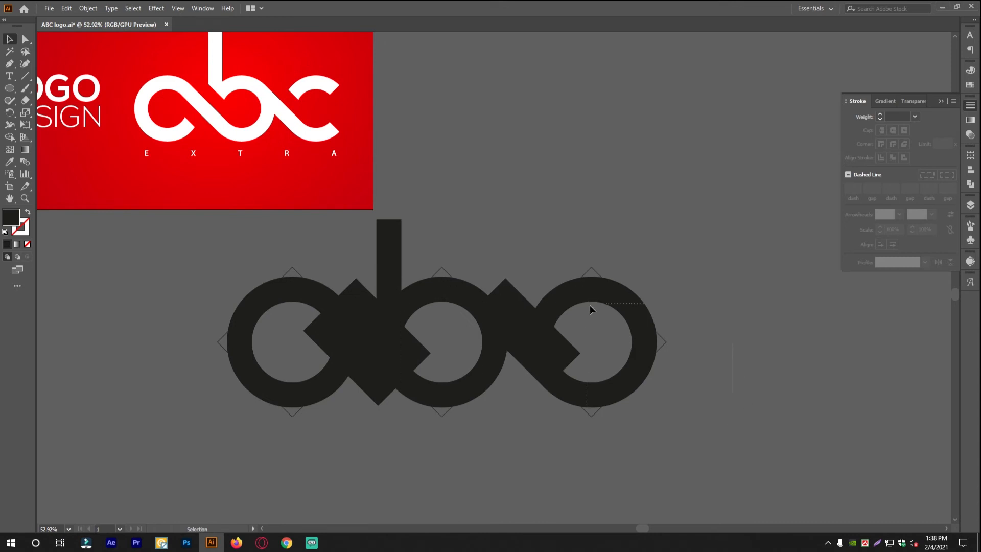
# Subtract the upper strip copy from the third ring with Minus Front and deselect the result.
pyautogui.scroll(2, 705, 365)
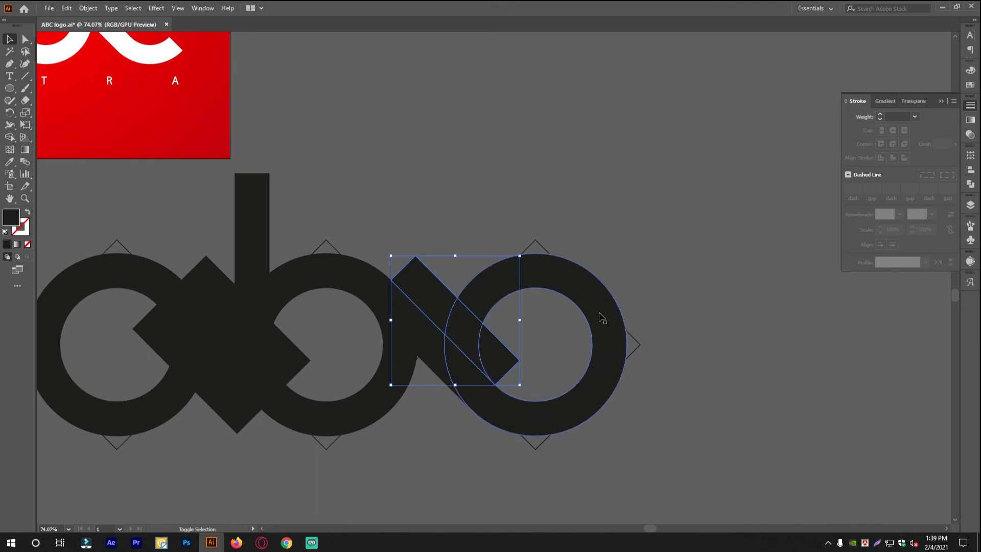
pyautogui.keyDown('shift'); pyautogui.click(599, 318); pyautogui.keyUp('shift')
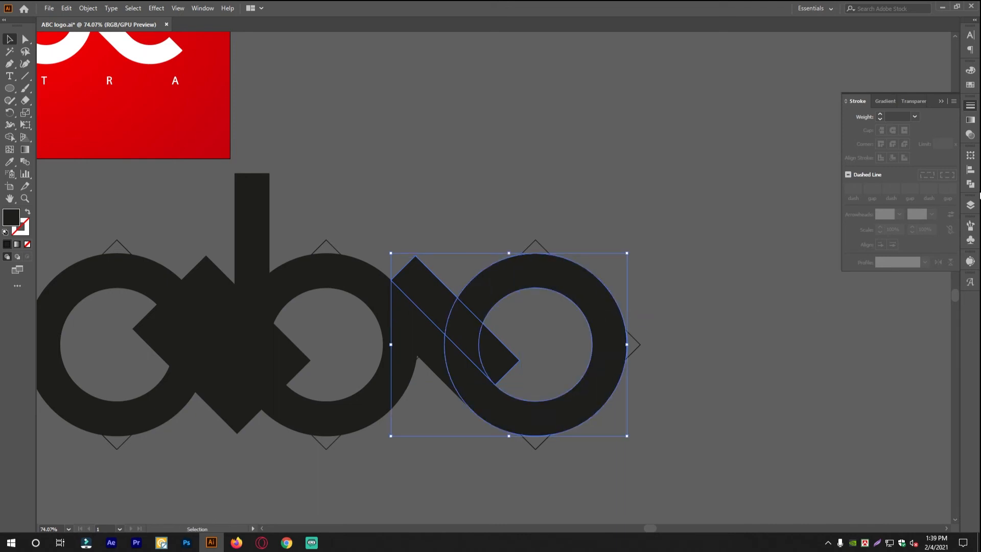
pyautogui.click(971, 186)
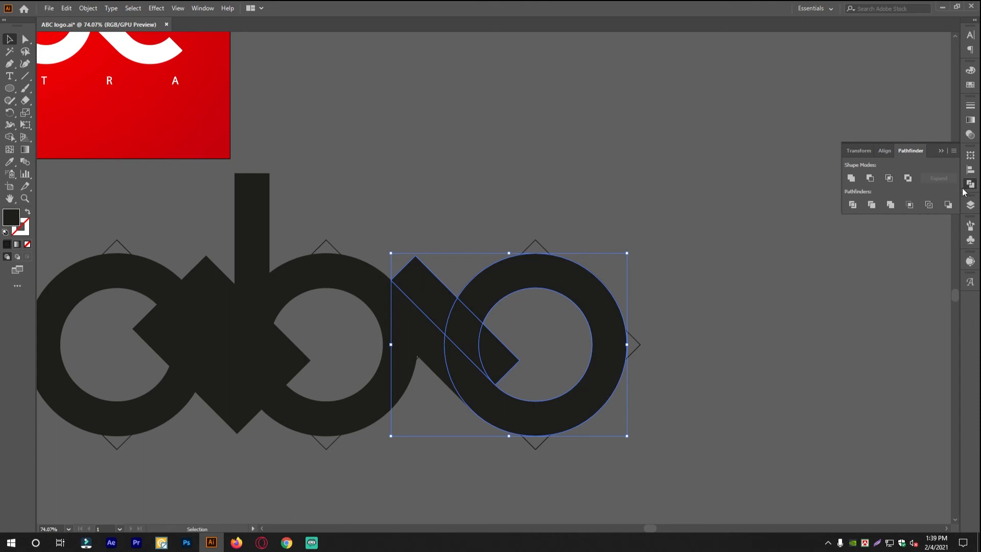
pyautogui.click(870, 178)
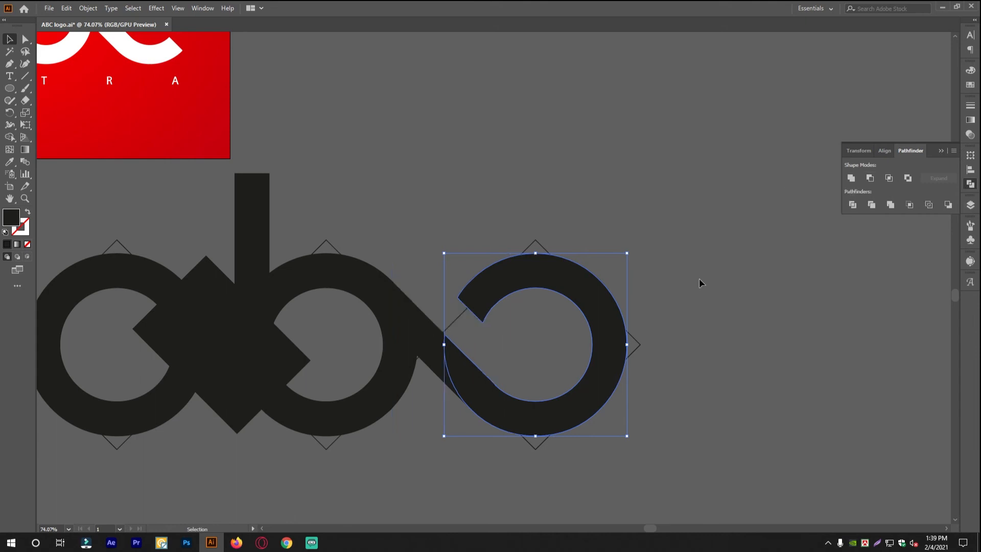
pyautogui.moveTo(457, 353); pyautogui.dragTo(312, 337)
pyautogui.click(634, 357)
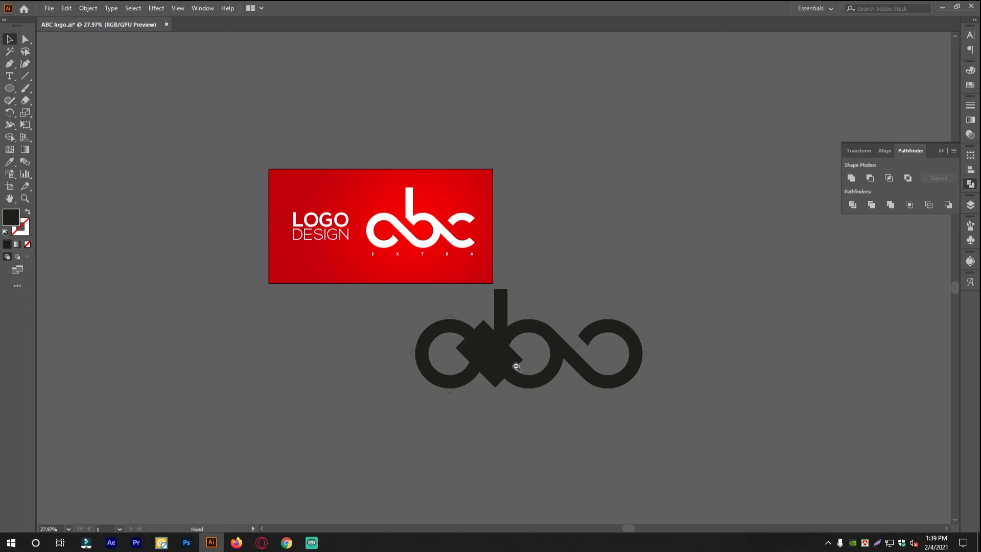
# Unite the vertical stem with the second ring to form a single b shape.
pyautogui.moveTo(524, 365); pyautogui.dragTo(582, 360)
pyautogui.moveTo(516, 316); pyautogui.dragTo(480, 341)
pyautogui.click(503, 347)
pyautogui.keyDown('shift'); pyautogui.click(471, 280); pyautogui.keyUp('shift')
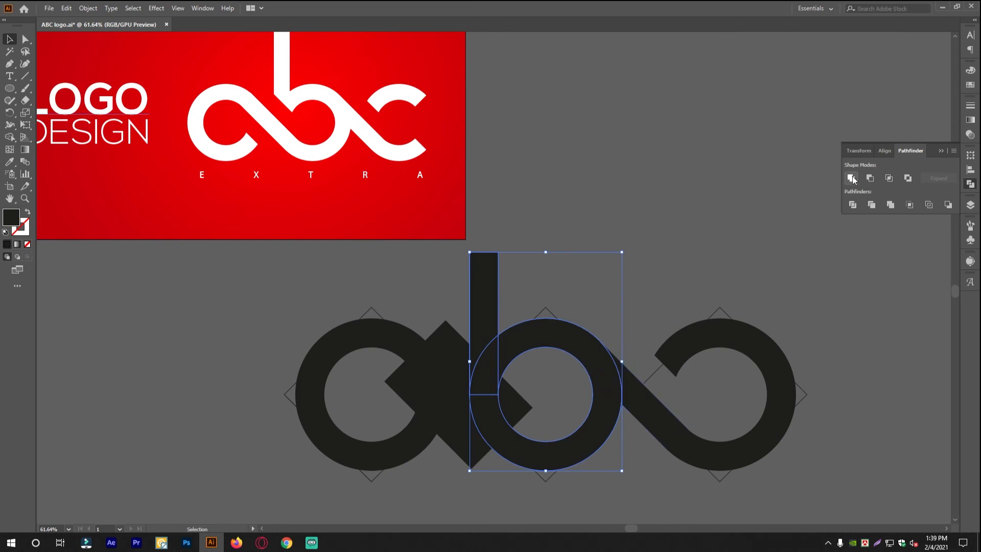
pyautogui.moveTo(492, 408); pyautogui.dragTo(571, 412)
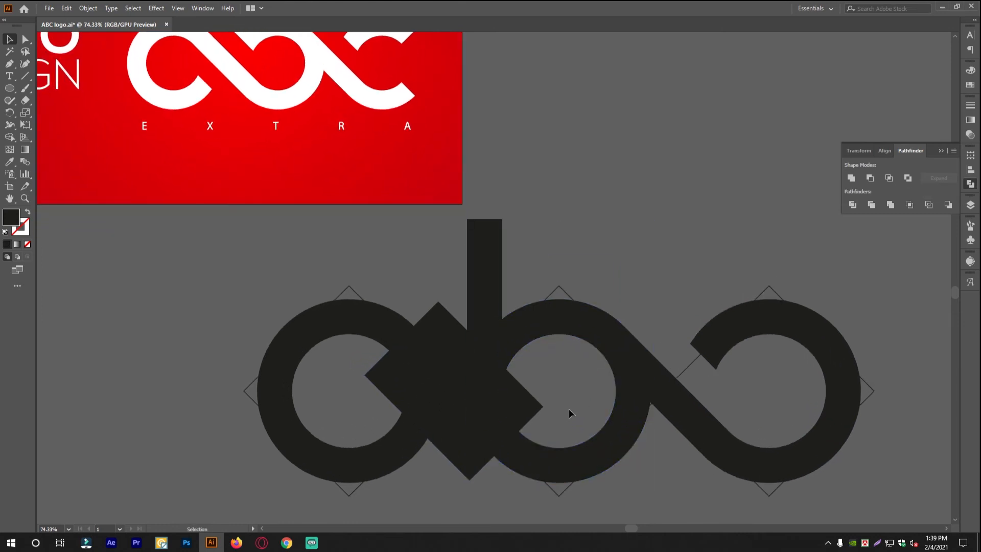
# Subtract the upper copy of the first diagonal strip from the b shape with Minus Front.
pyautogui.click(531, 398)
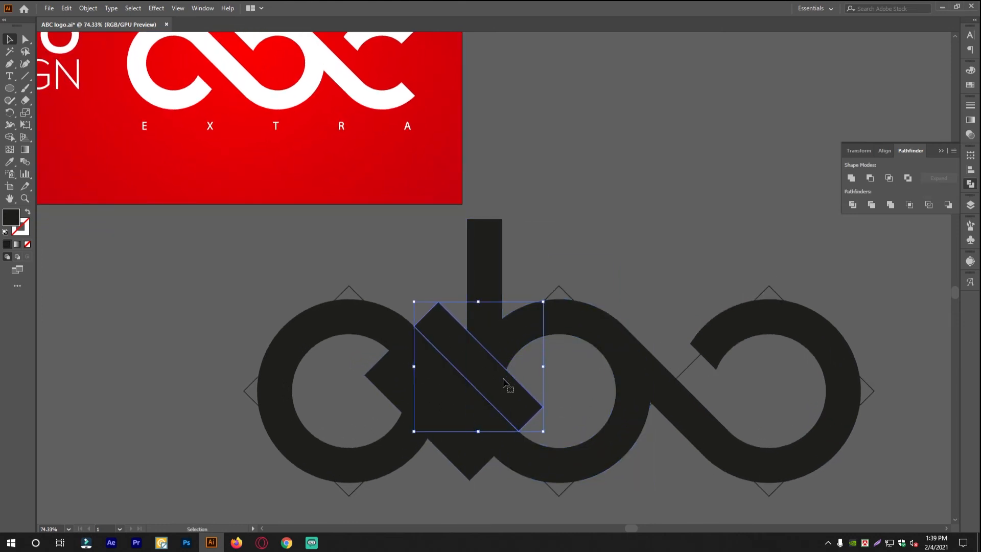
pyautogui.press('ctrl')
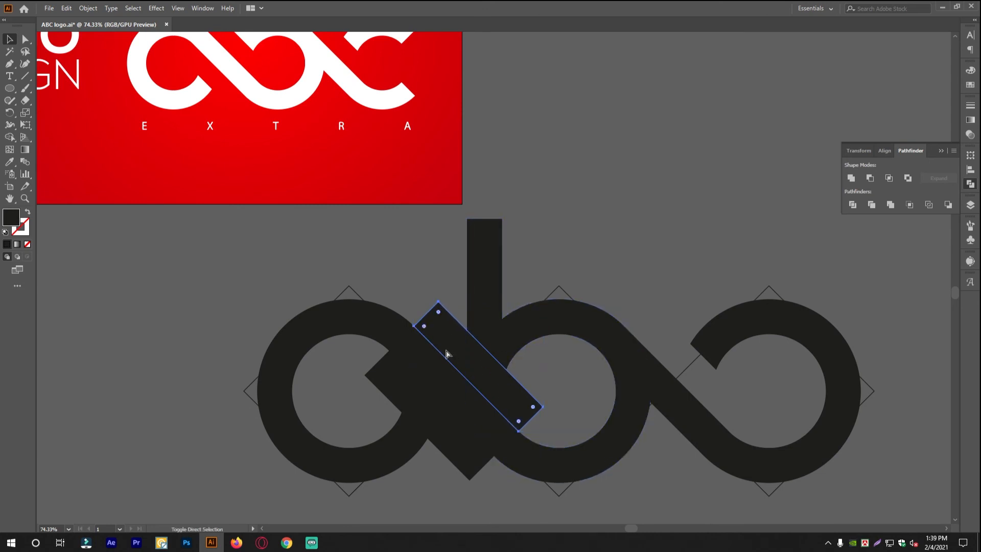
pyautogui.keyDown('shift'); pyautogui.click(565, 313); pyautogui.keyUp('shift')
pyautogui.click(872, 178)
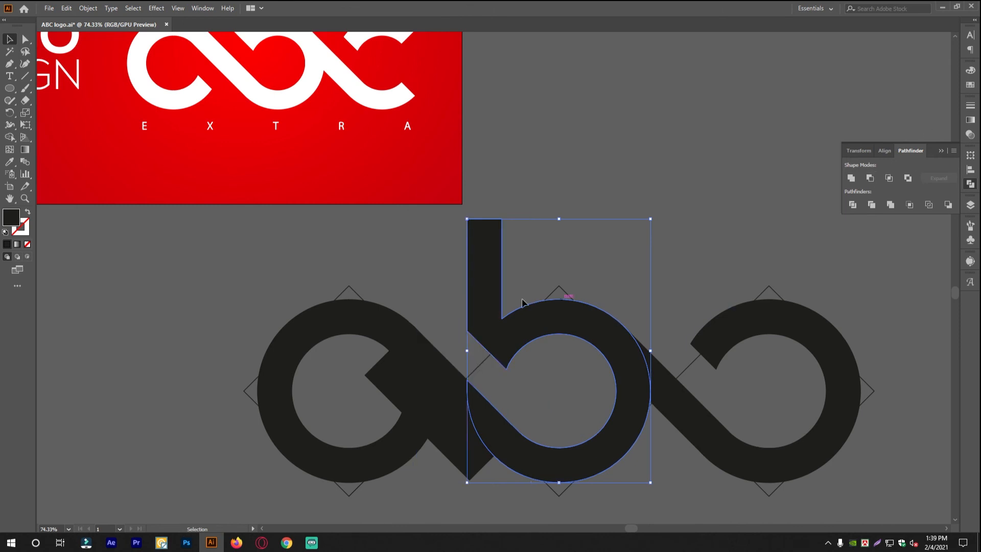
# Subtract the lower copy of the first diagonal strip from the first ring with Minus Front and deselect.
pyautogui.moveTo(412, 497); pyautogui.dragTo(558, 298)
pyautogui.moveTo(559, 297); pyautogui.dragTo(573, 403)
pyautogui.click(533, 390)
pyautogui.keyDown('shift'); pyautogui.click(387, 430); pyautogui.keyUp('shift')
pyautogui.click(867, 176)
pyautogui.click(636, 149)
pyautogui.moveTo(624, 284); pyautogui.dragTo(460, 282)
pyautogui.moveTo(647, 260); pyautogui.dragTo(569, 284)
pyautogui.moveTo(548, 313); pyautogui.dragTo(532, 349)
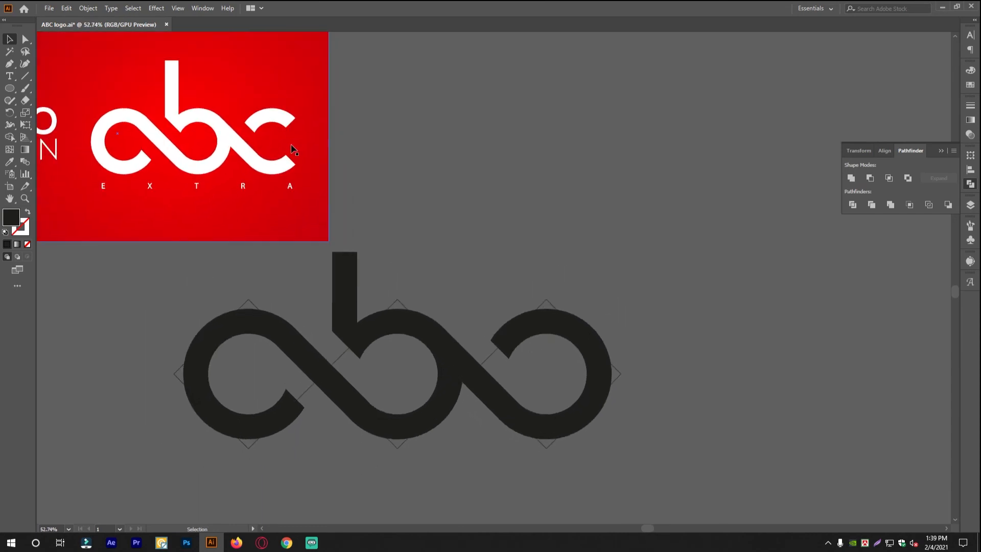
# Draw a 45-degree Pen line from the third ring's centre up and right past its edge, with stroke and no fill.
pyautogui.moveTo(677, 396); pyautogui.dragTo(538, 368)
pyautogui.moveTo(460, 356); pyautogui.dragTo(564, 358)
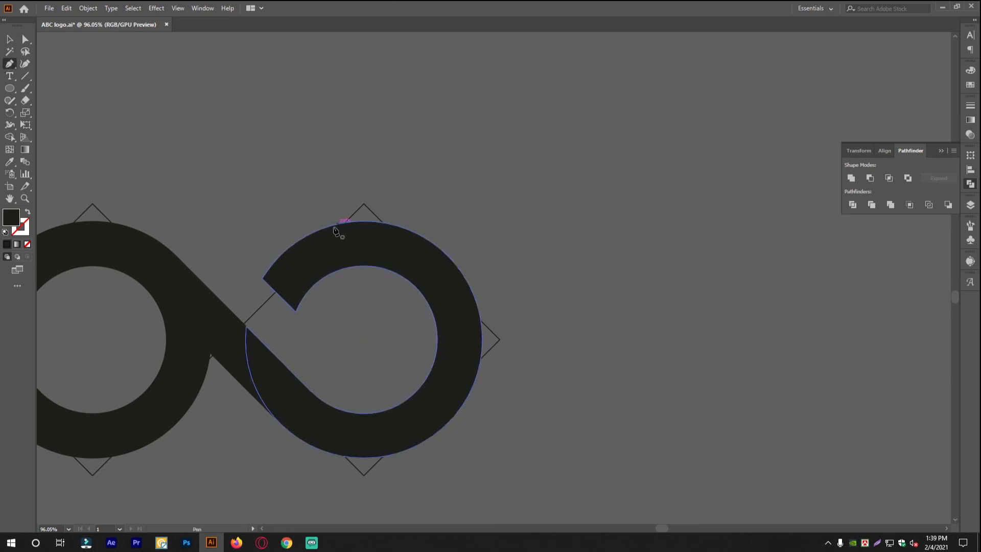
pyautogui.click(363, 340)
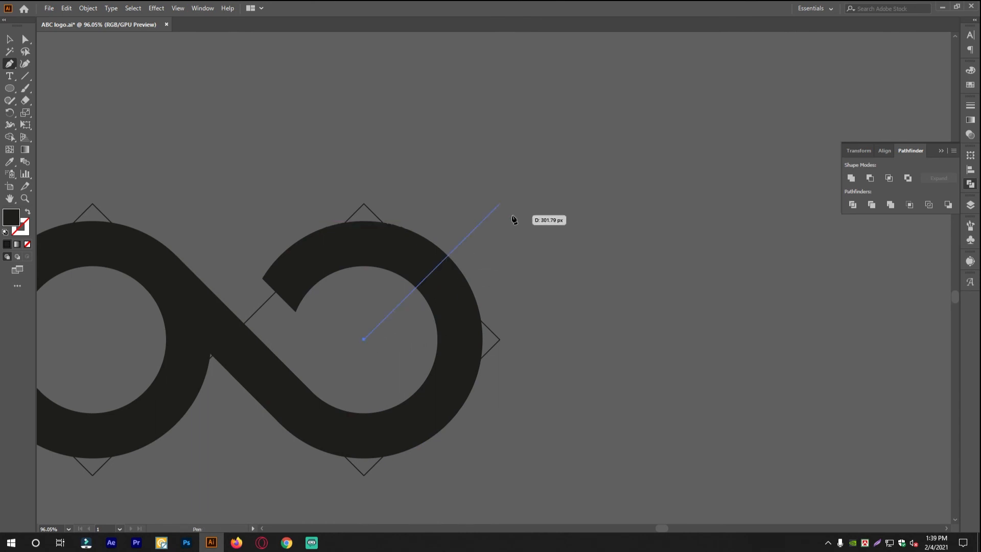
pyautogui.click(533, 172)
pyautogui.press('v')
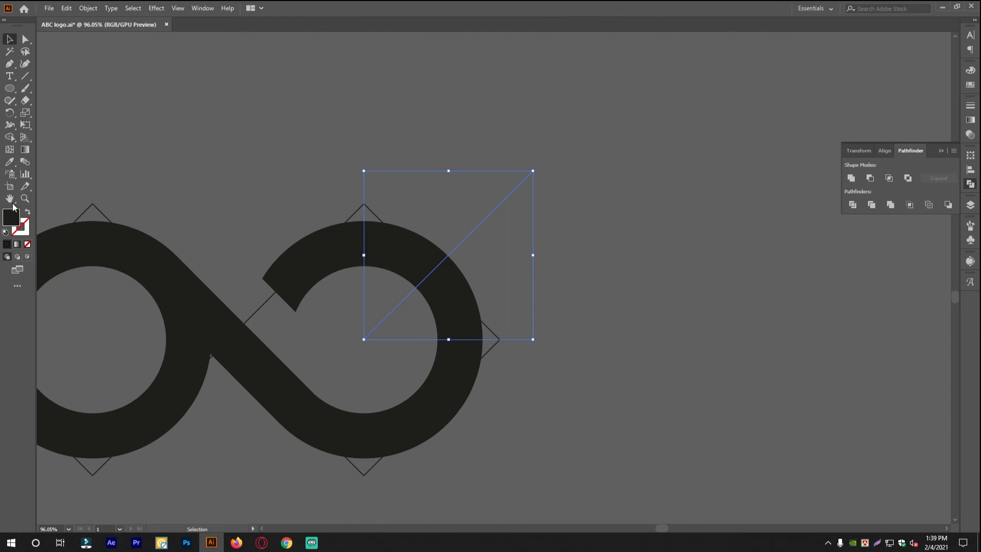
pyautogui.click(27, 212)
pyautogui.click(485, 247)
pyautogui.scroll(1, 439, 262)
pyautogui.scroll(-1, 484, 263)
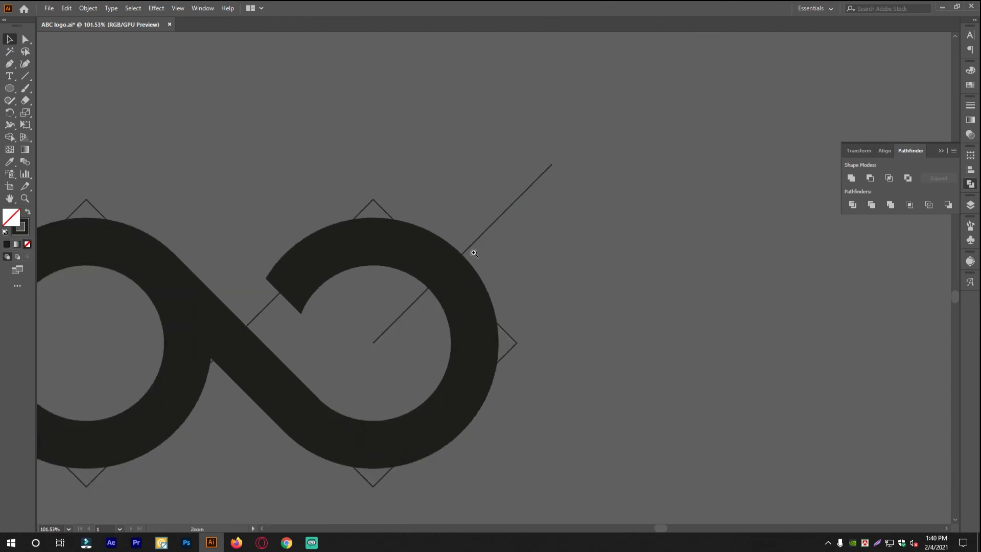
# Extend the line from the third ring's centre down and right at 45 degrees to form a V, then deselect it.
pyautogui.click(9, 63)
pyautogui.click(373, 342)
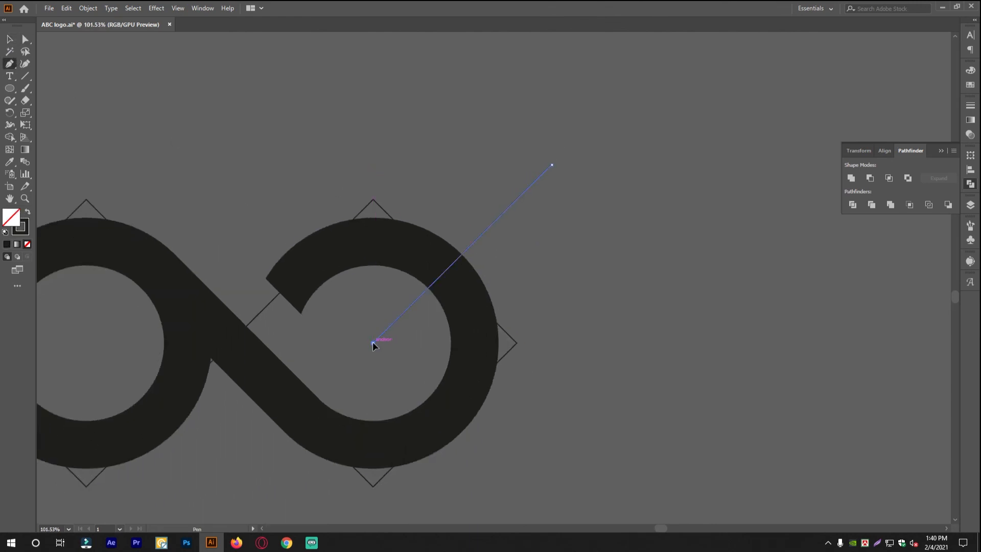
pyautogui.keyDown('shift'); pyautogui.click(547, 518); pyautogui.keyUp('shift')
pyautogui.click(9, 40)
pyautogui.click(694, 311)
pyautogui.scroll(-3, 541, 312)
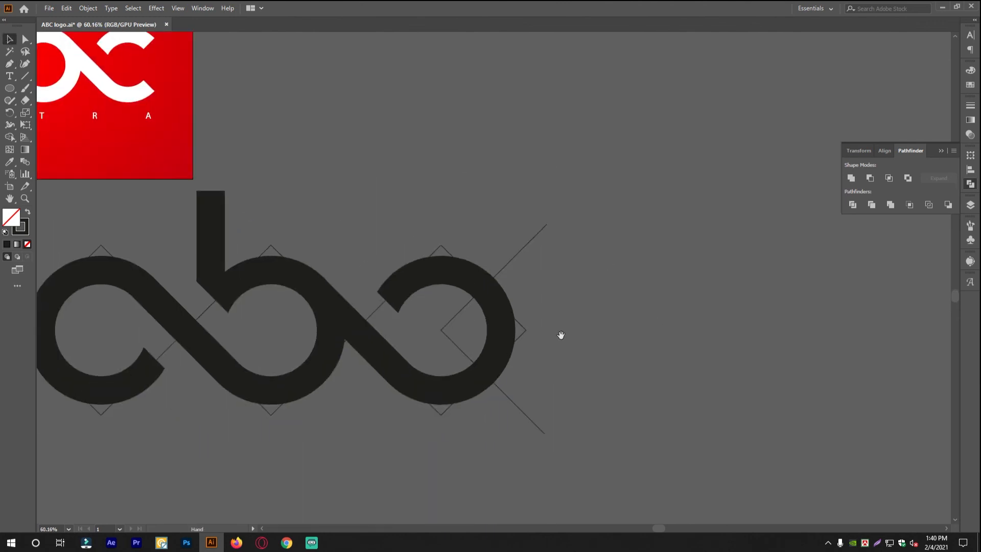
# Subtract the V-shaped path from the third ring with Minus Front to open the c on its right side.
pyautogui.scroll(2, 560, 334)
pyautogui.moveTo(425, 86); pyautogui.dragTo(488, 310)
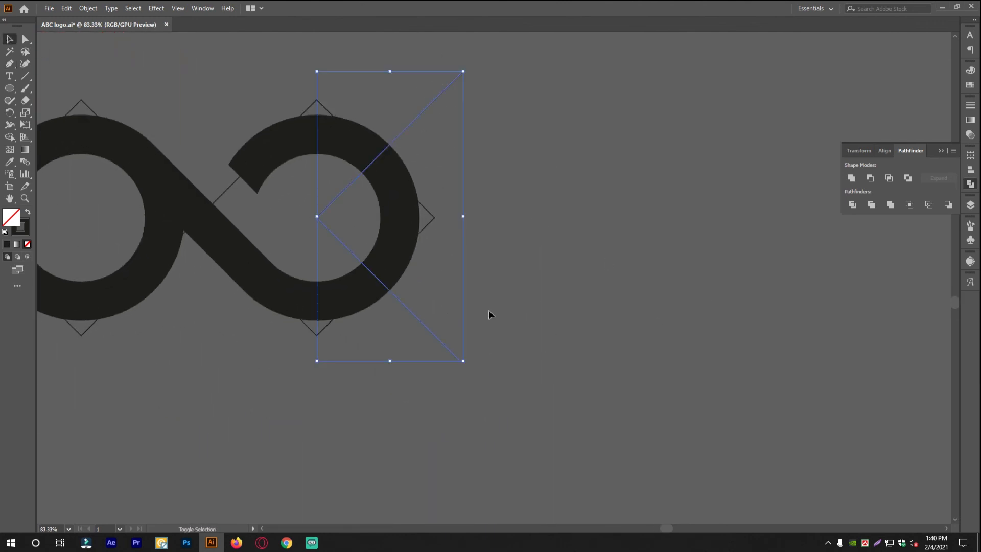
pyautogui.keyDown('shift'); pyautogui.click(409, 230); pyautogui.keyUp('shift')
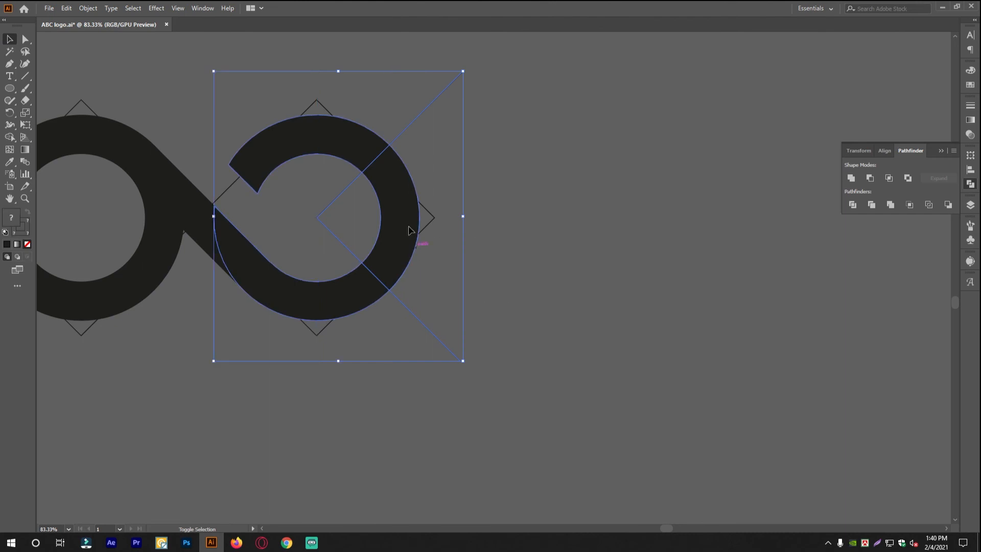
pyautogui.click(871, 178)
pyautogui.click(487, 260)
# Select all the black letter pieces and diagonals and unite them into one abc shape.
pyautogui.moveTo(487, 260); pyautogui.dragTo(423, 245)
pyautogui.moveTo(252, 208); pyautogui.dragTo(235, 211)
pyautogui.moveTo(508, 248)
pyautogui.mouseDown()
pyautogui.moveTo(482, 241)
pyautogui.moveTo(510, 239)
pyautogui.mouseUp()
pyautogui.moveTo(319, 260); pyautogui.dragTo(470, 244)
pyautogui.click(618, 389)
pyautogui.click(386, 218)
pyautogui.click(851, 178)
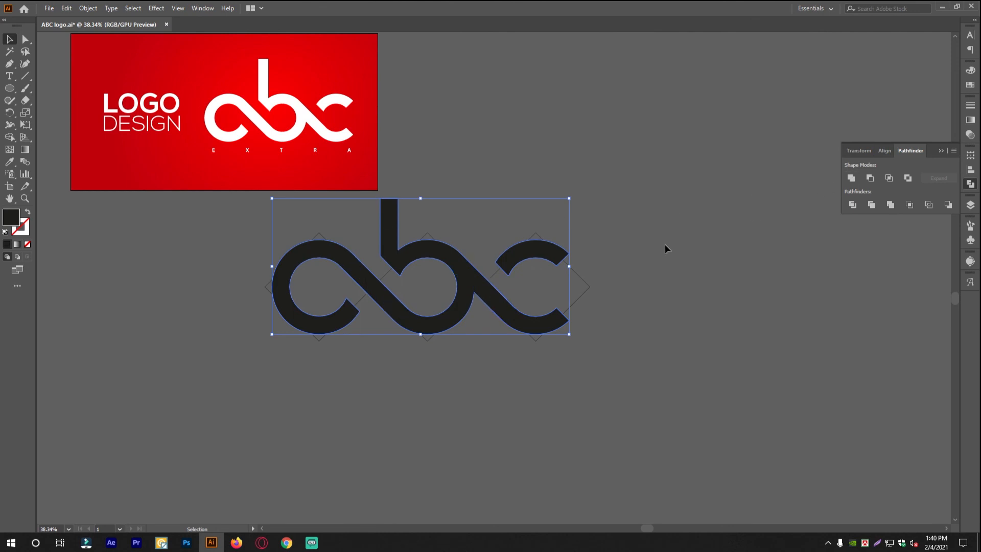
# Move the merged abc logo down and left, clear of the diamond construction squares.
pyautogui.scroll(-1, 460, 262)
pyautogui.moveTo(460, 263); pyautogui.dragTo(353, 311)
pyautogui.scroll(-3, 510, 215)
pyautogui.click(458, 316)
pyautogui.scroll(2, 353, 266)
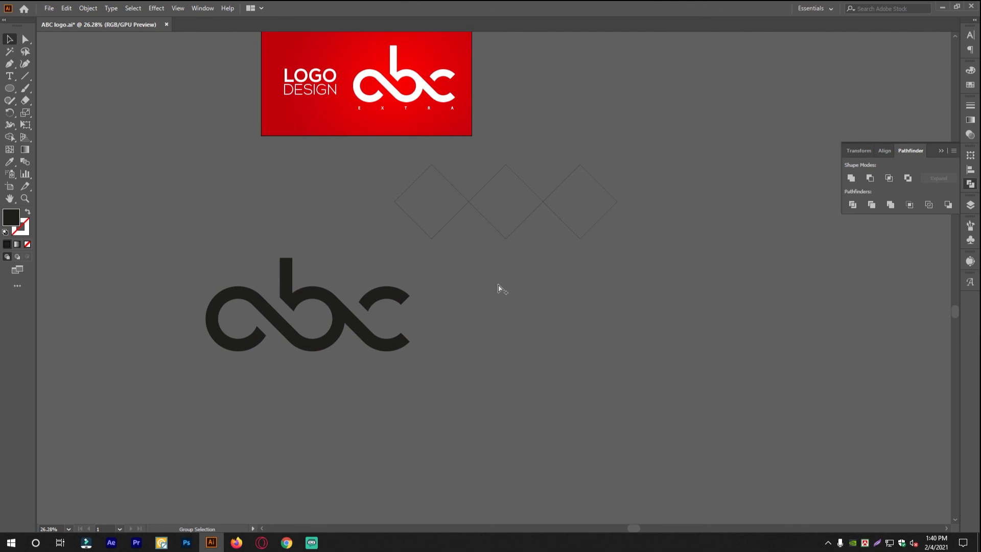
# Select the diamond construction squares and delete them.
pyautogui.click(567, 226)
pyautogui.click(602, 271)
pyautogui.click(415, 181)
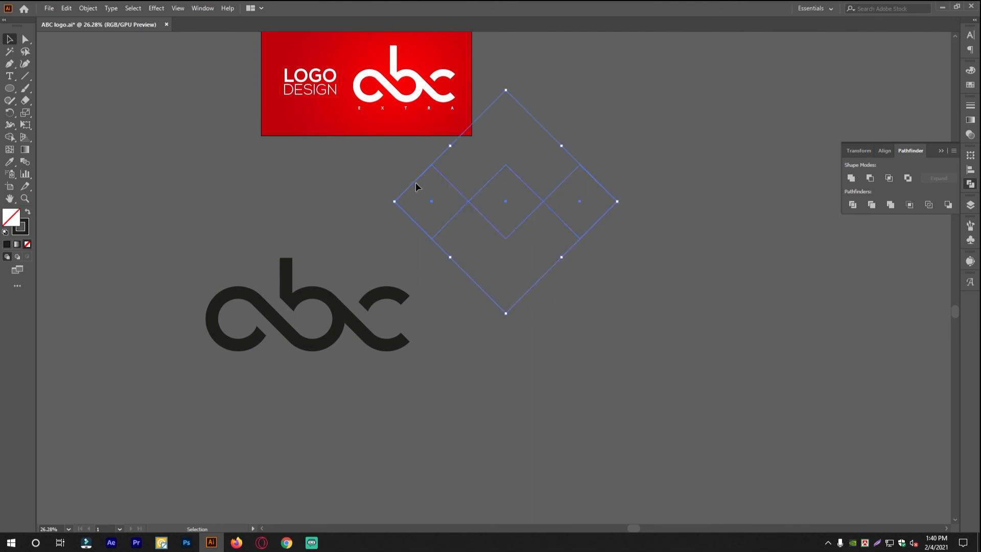
pyautogui.press('Delete')
# Duplicate the red gradient background directly below the original.
pyautogui.moveTo(403, 123); pyautogui.dragTo(404, 228)
pyautogui.click(589, 239)
pyautogui.scroll(3, 363, 238)
# Place the black abc logo on the duplicated red background and scale it down to fit inside.
pyautogui.moveTo(388, 339); pyautogui.dragTo(508, 102)
pyautogui.keyDown('shift'); pyautogui.click(515, 109); pyautogui.keyUp('shift')
pyautogui.click(515, 107)
pyautogui.moveTo(568, 121); pyautogui.dragTo(493, 123)
pyautogui.moveTo(411, 146); pyautogui.dragTo(403, 174)
pyautogui.moveTo(415, 184); pyautogui.dragTo(546, 275)
pyautogui.moveTo(482, 220); pyautogui.dragTo(372, 232)
# Recolour the new abc logo white by sampling the original logo with the Eyedropper, then deselect it.
pyautogui.press('i')
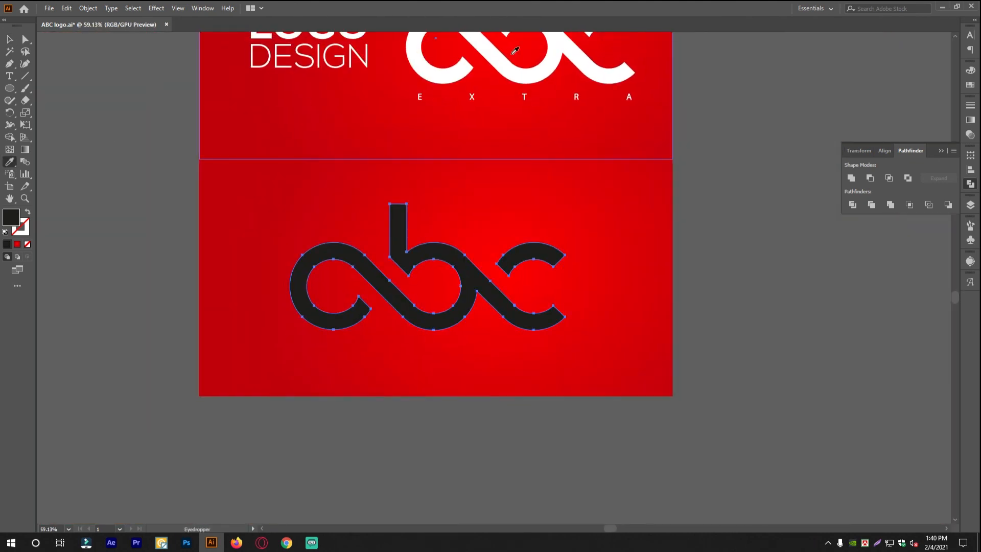
pyautogui.click(513, 53)
pyautogui.press('v')
pyautogui.click(494, 82)
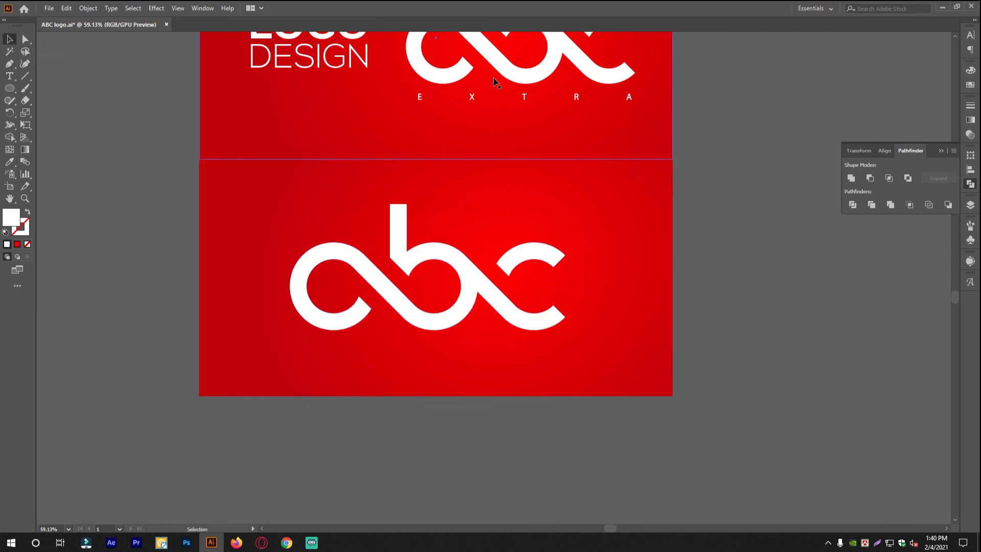
pyautogui.click(525, 96)
pyautogui.moveTo(524, 100); pyautogui.dragTo(512, 281)
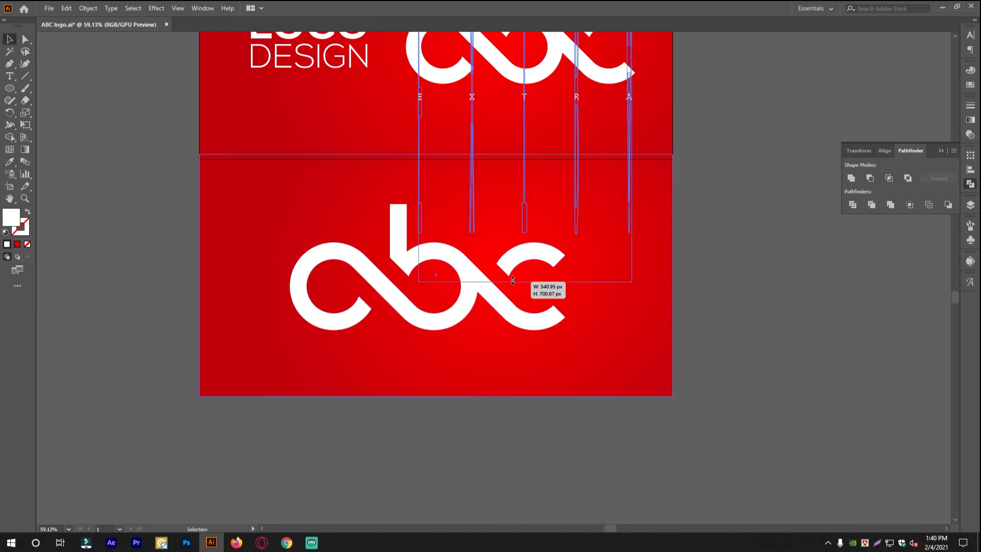
pyautogui.hotkey('ctrl', 'z')
# Duplicate the EXTRA text beneath the new logo and align the text and logo on their horizontal centres.
pyautogui.moveTo(629, 98); pyautogui.dragTo(513, 348)
pyautogui.keyDown('shift'); pyautogui.click(537, 322); pyautogui.keyUp('shift')
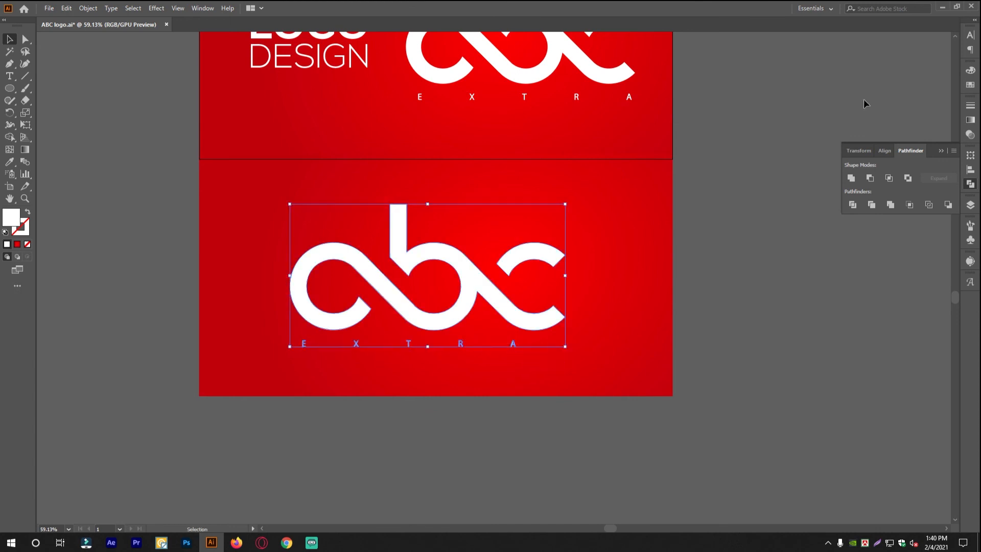
pyautogui.click(969, 170)
pyautogui.click(869, 178)
pyautogui.click(838, 331)
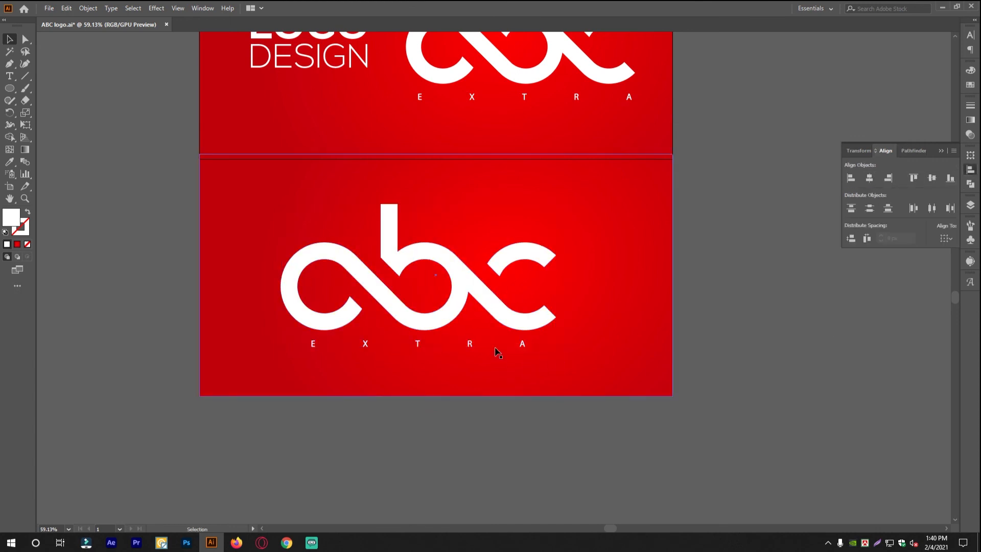
# Enlarge the copied EXTRA text so it spans about the full width of the new logo, then deselect it.
pyautogui.click(524, 346)
pyautogui.moveTo(524, 347); pyautogui.dragTo(563, 343)
pyautogui.moveTo(423, 324); pyautogui.dragTo(458, 336)
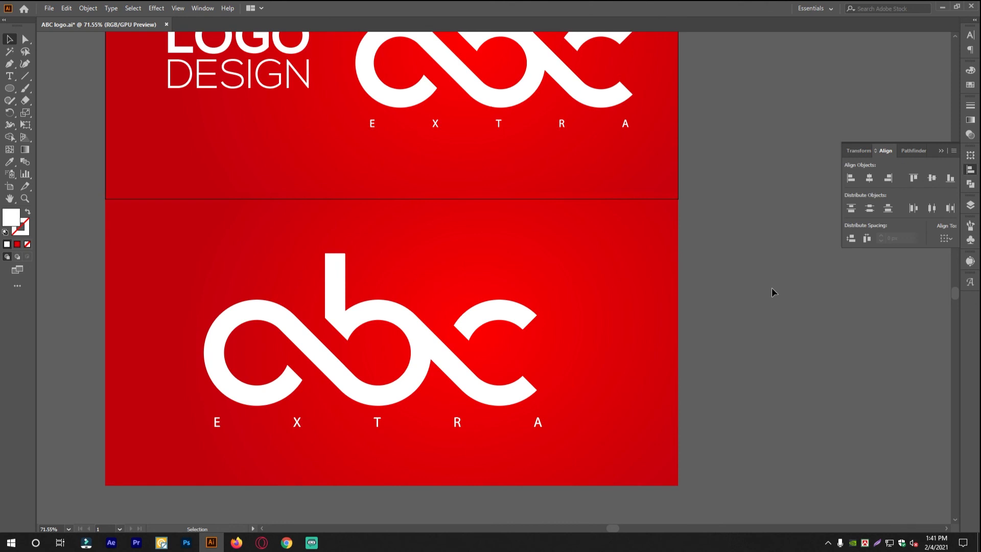
# Compare the recreated abc logo with the original above it at several magnifications.
pyautogui.moveTo(497, 292); pyautogui.dragTo(445, 285)
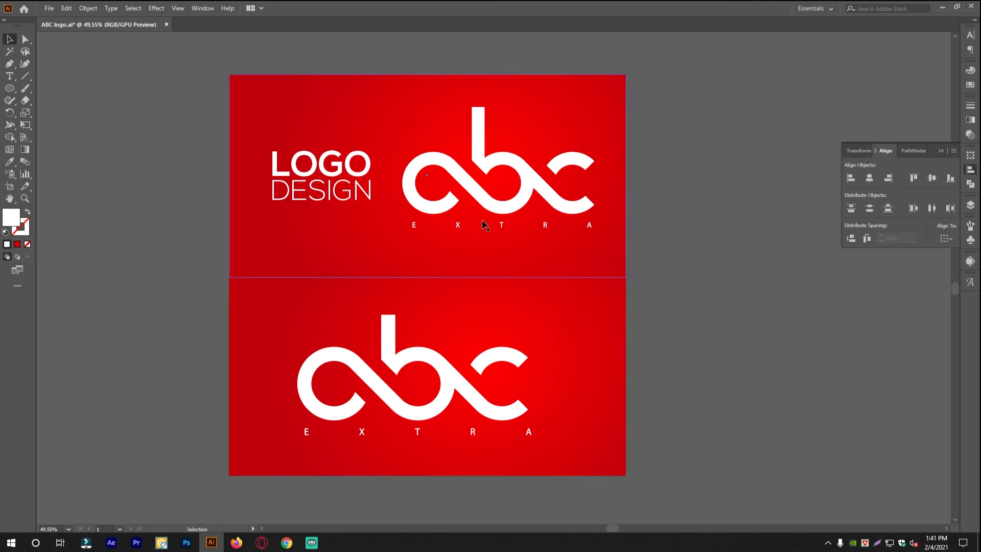
pyautogui.scroll(3, 464, 223)
pyautogui.moveTo(481, 236); pyautogui.dragTo(484, 284)
pyautogui.scroll(-1, 462, 254)
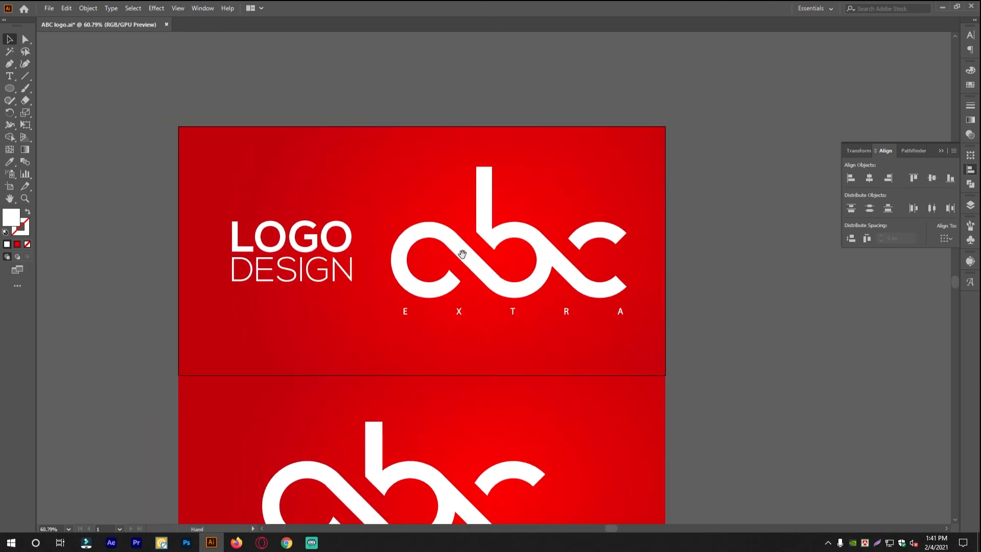
pyautogui.scroll(-1, 465, 250)
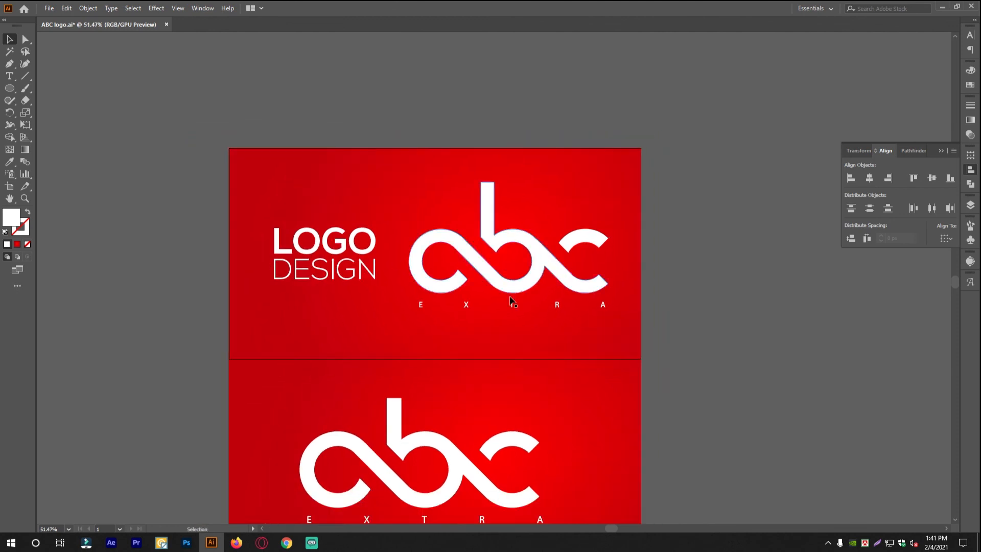
pyautogui.scroll(-2, 480, 265)
pyautogui.scroll(1, 483, 269)
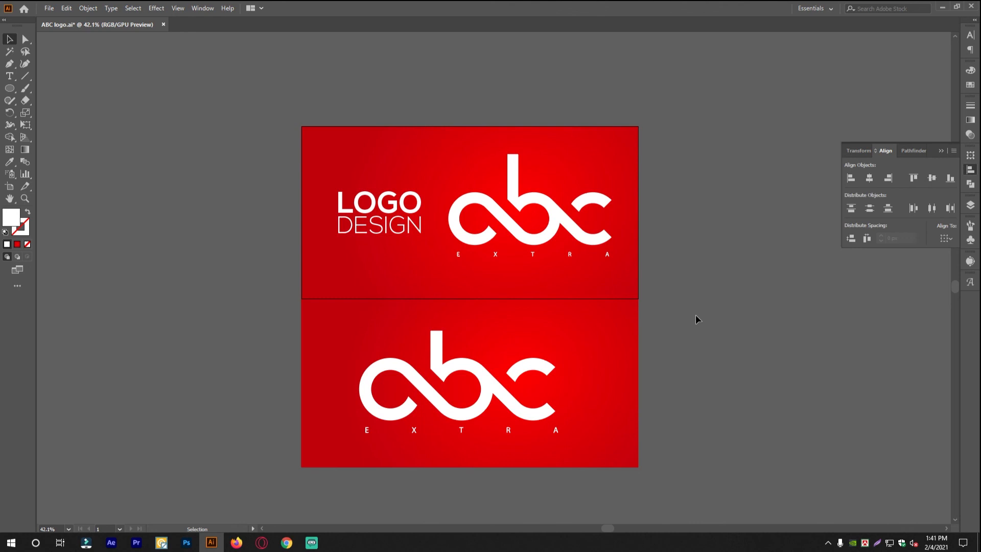
pyautogui.scroll(2, 516, 302)
pyautogui.scroll(-1, 494, 280)
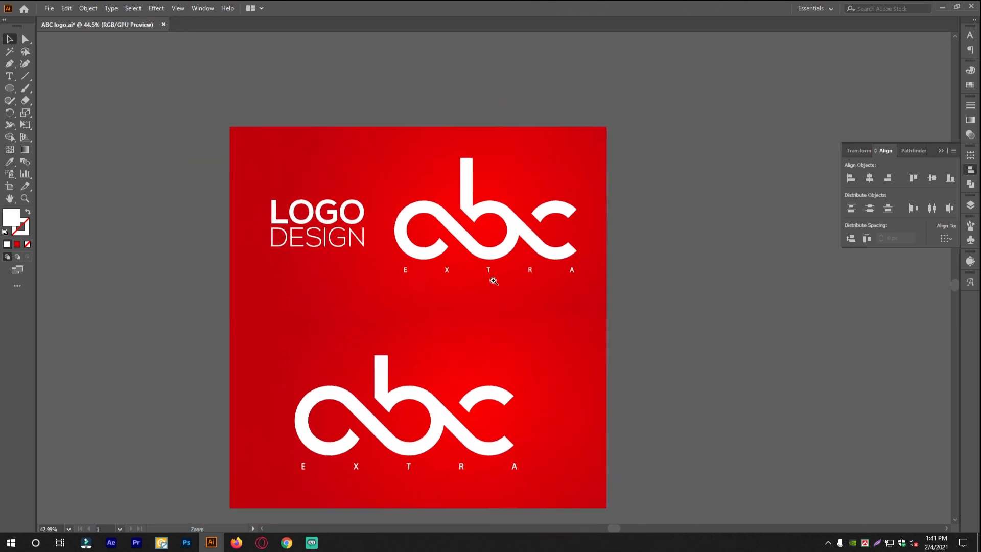
pyautogui.scroll(1, 494, 281)
pyautogui.scroll(-1, 635, 315)
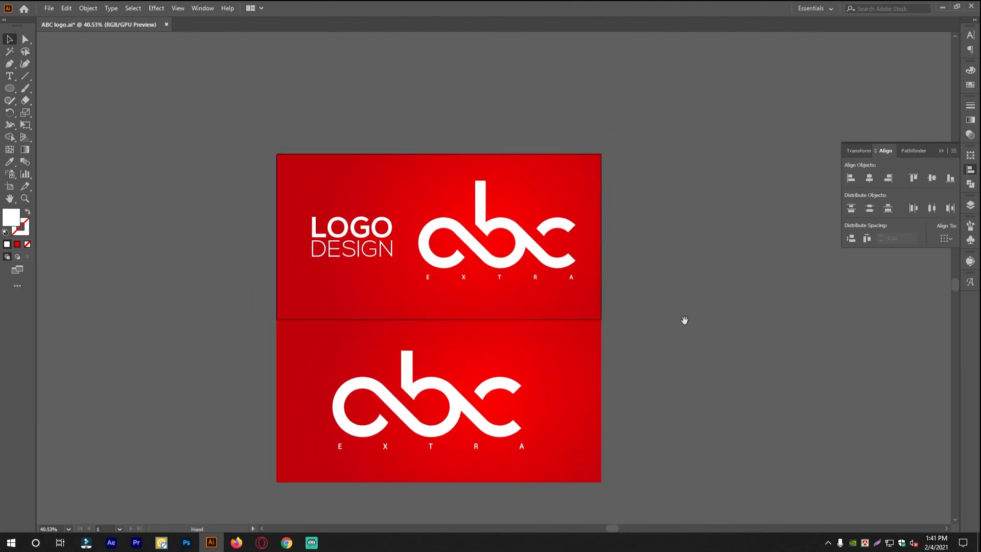